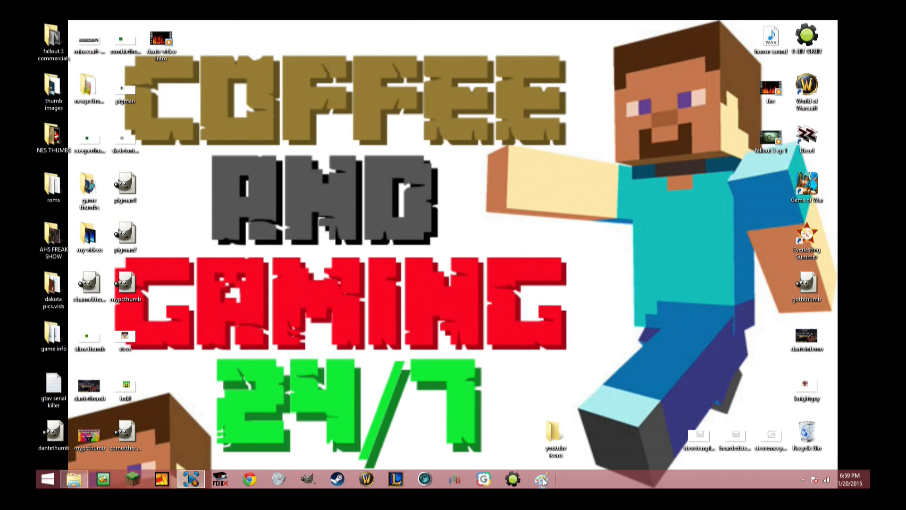
# Open Paint, reposition and resize its window, and maximize it.
pyautogui.click(542, 479)
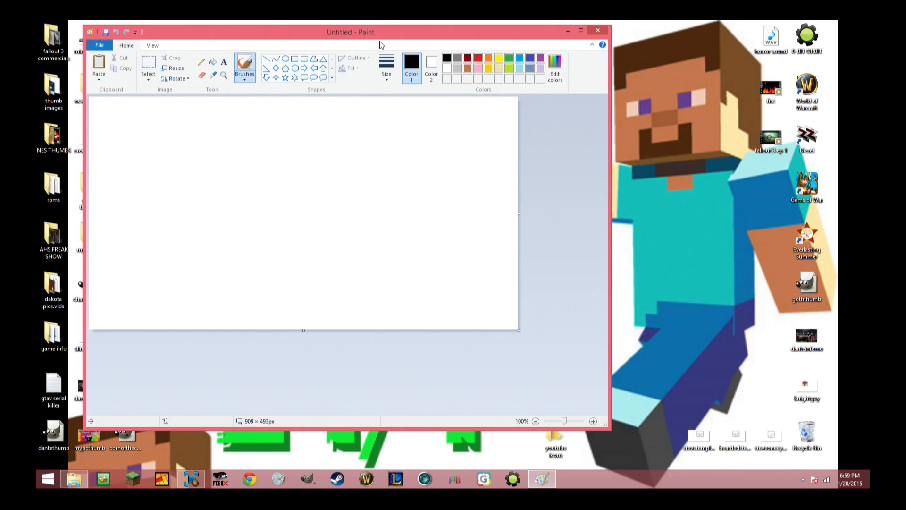
pyautogui.moveTo(378, 38); pyautogui.dragTo(493, 50)
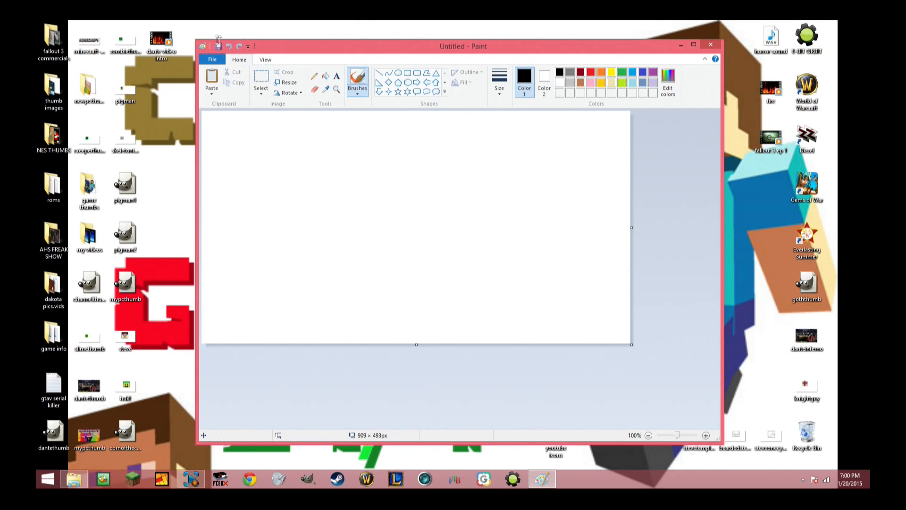
pyautogui.moveTo(195, 37)
pyautogui.mouseDown()
pyautogui.moveTo(276, 81)
pyautogui.moveTo(290, 112)
pyautogui.moveTo(277, 112)
pyautogui.moveTo(274, 99)
pyautogui.mouseUp()
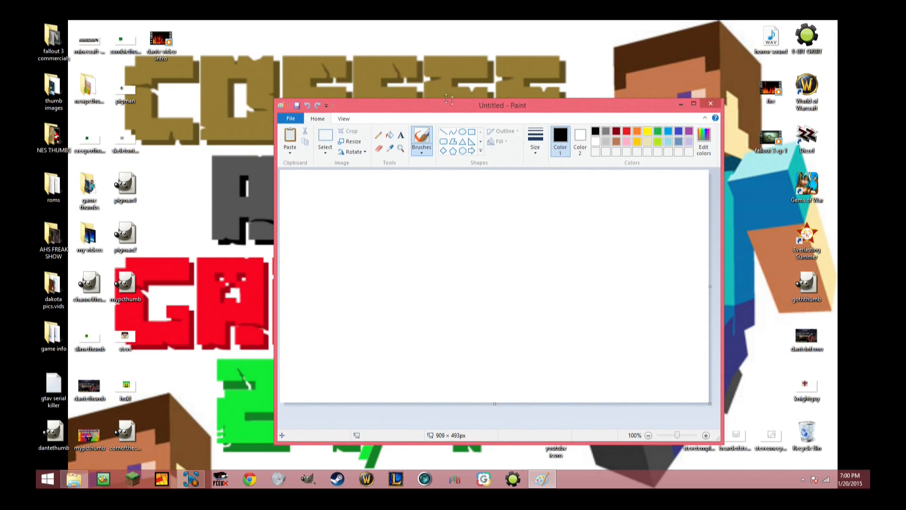
pyautogui.moveTo(538, 111)
pyautogui.mouseDown()
pyautogui.moveTo(441, 86)
pyautogui.moveTo(431, 61)
pyautogui.mouseUp()
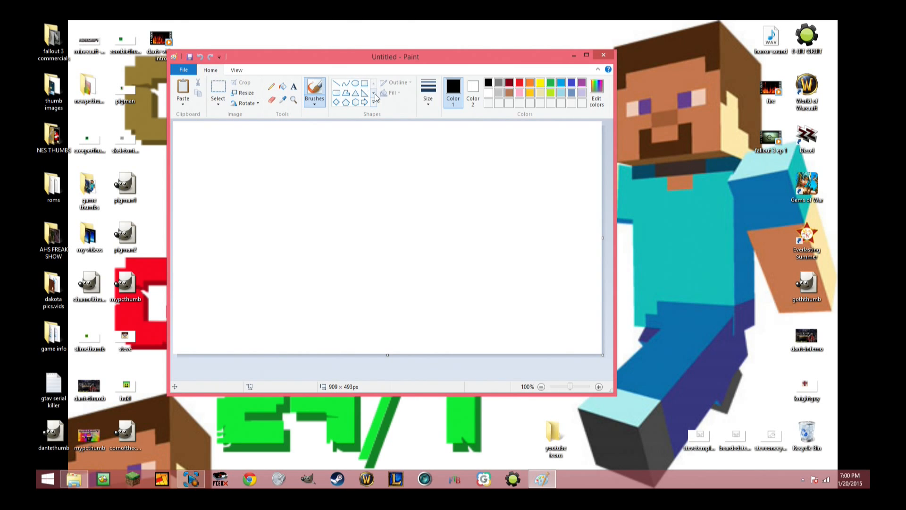
pyautogui.click(587, 55)
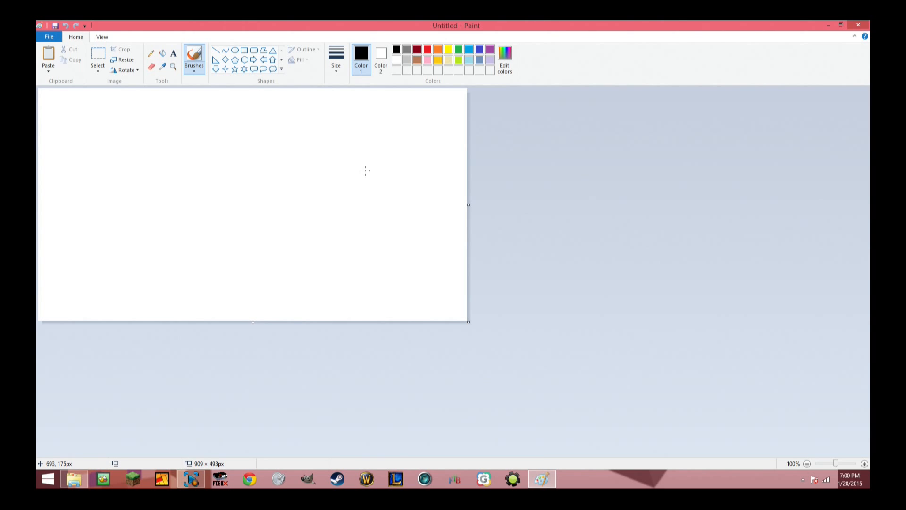
# Draw an unfilled black square about 256 × 273 px in the upper middle of the canvas for the head.
pyautogui.click(244, 50)
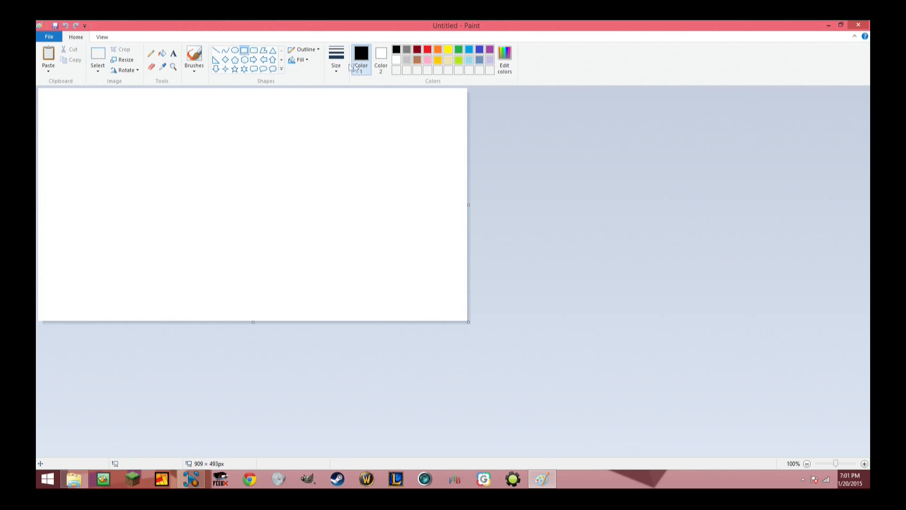
pyautogui.click(300, 60)
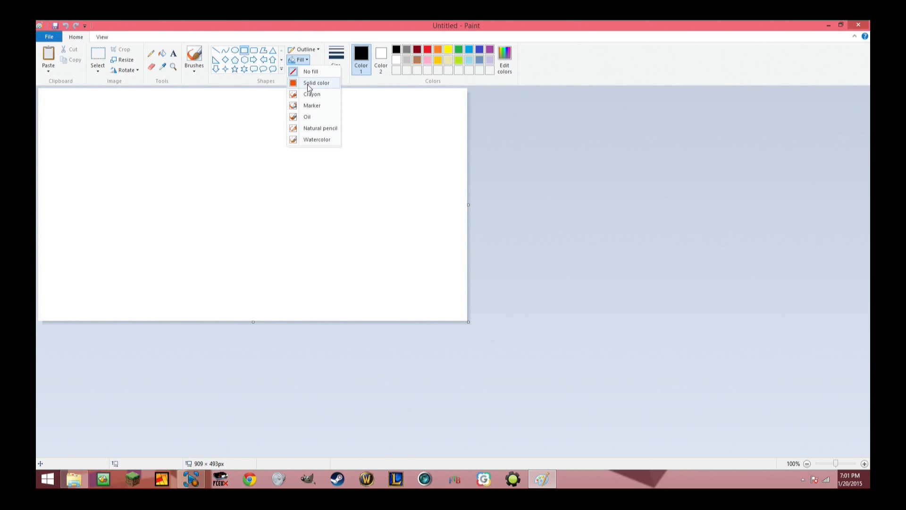
pyautogui.click(308, 73)
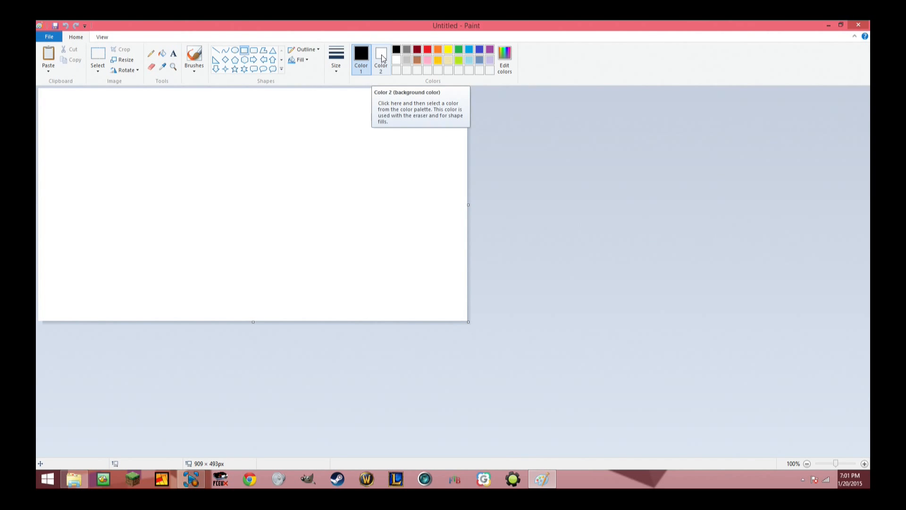
pyautogui.moveTo(199, 113); pyautogui.dragTo(319, 240)
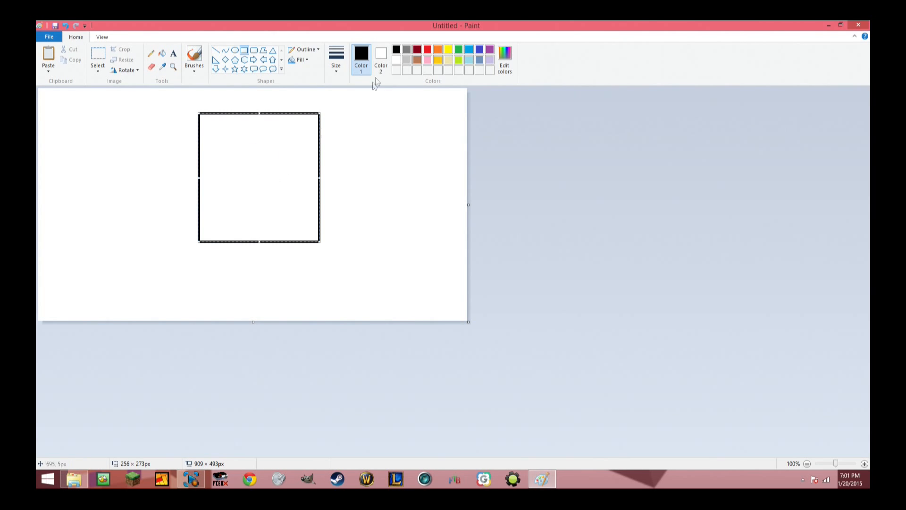
# Try a solid red fill on a small rectangle about 91 × 77 px beside the square, and delete it.
pyautogui.click(383, 55)
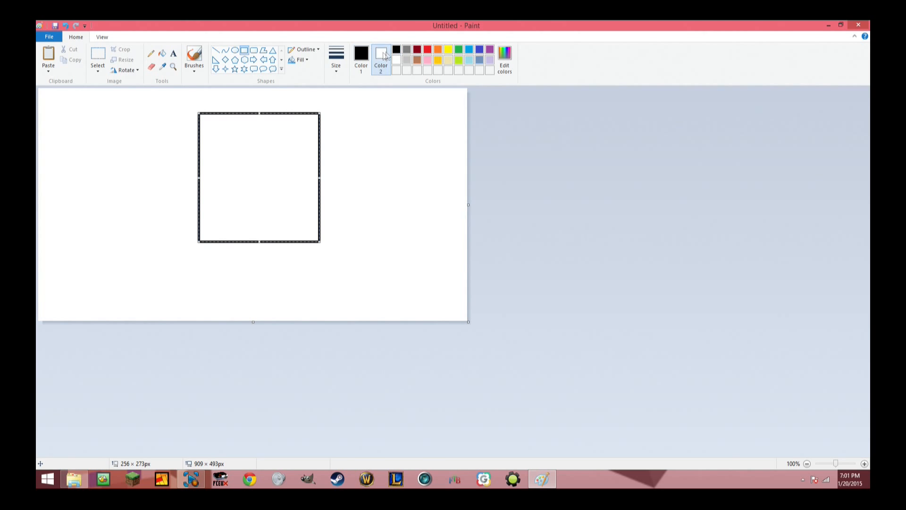
pyautogui.click(428, 50)
pyautogui.moveTo(349, 113); pyautogui.dragTo(393, 149)
pyautogui.click(301, 60)
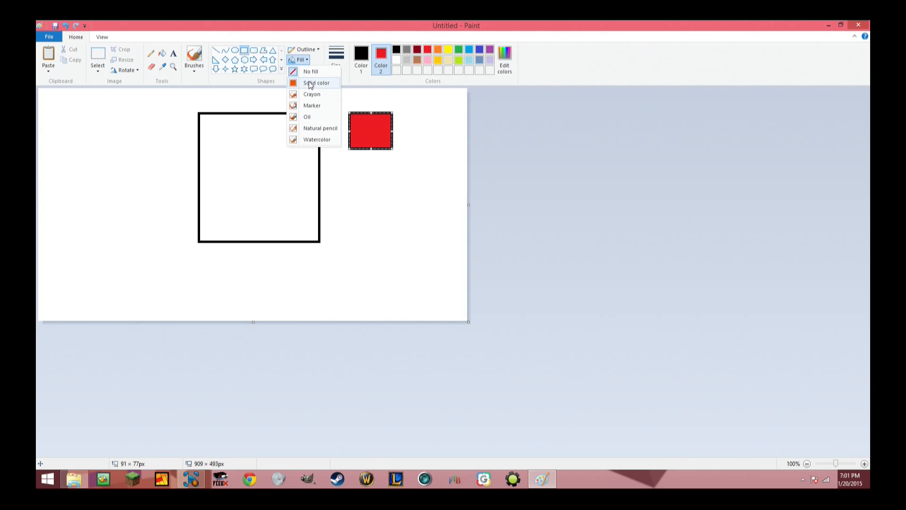
pyautogui.click(311, 84)
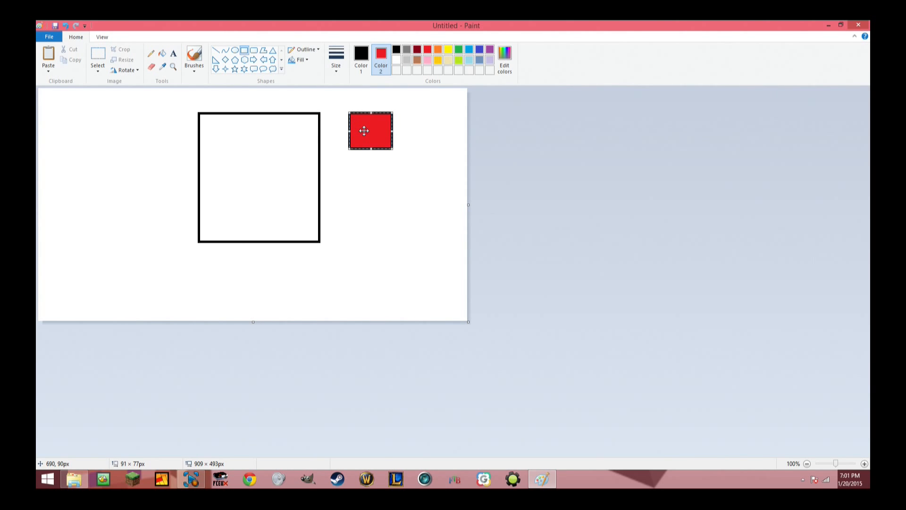
pyautogui.press('Delete')
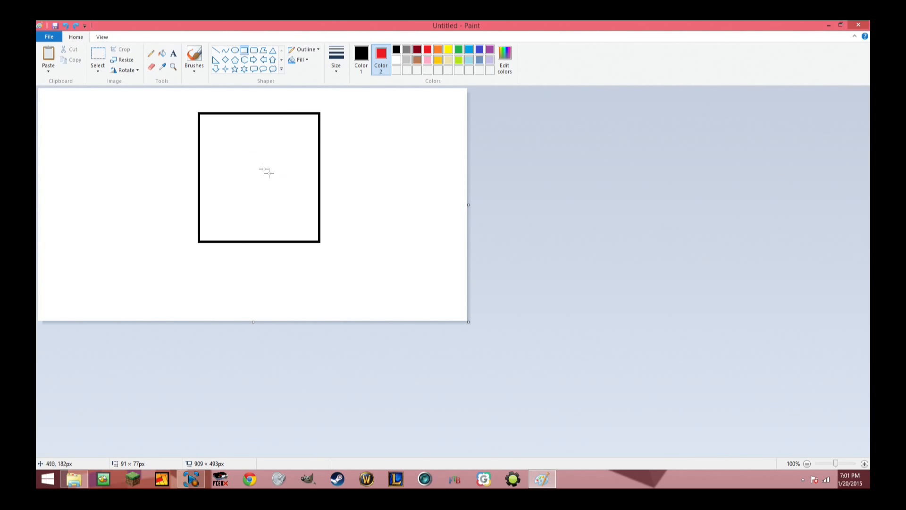
# Switch to the Pencil, reset Color 2 to white, and make Color 1 the active colour.
pyautogui.click(152, 57)
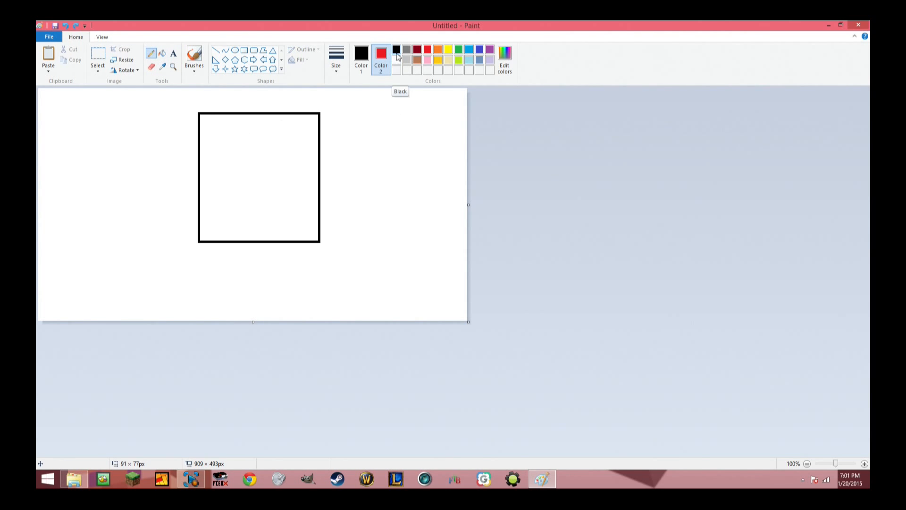
pyautogui.click(418, 60)
pyautogui.click(397, 60)
pyautogui.click(361, 59)
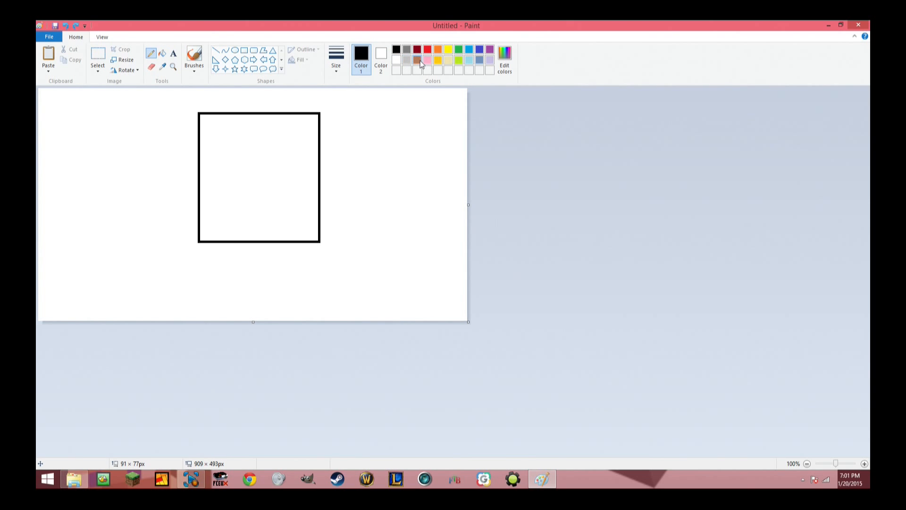
# Draw a wavy brown pencil line across the upper part of the square in the third line width.
pyautogui.click(418, 60)
pyautogui.click(337, 69)
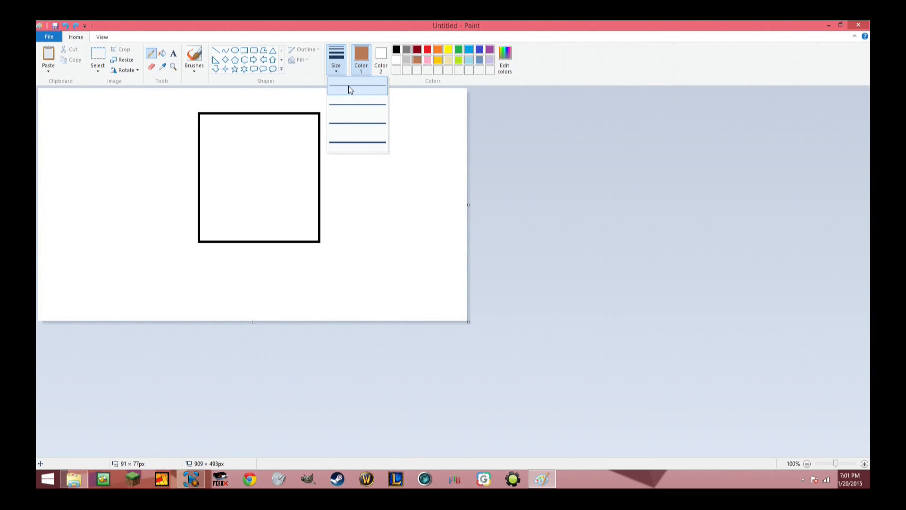
pyautogui.click(349, 124)
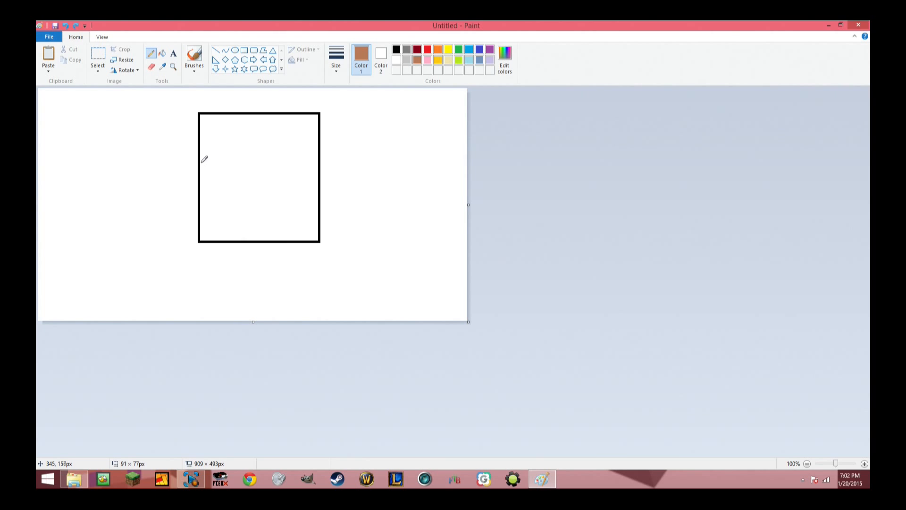
pyautogui.moveTo(202, 162)
pyautogui.mouseDown()
pyautogui.moveTo(223, 140)
pyautogui.moveTo(289, 158)
pyautogui.moveTo(317, 139)
pyautogui.mouseUp()
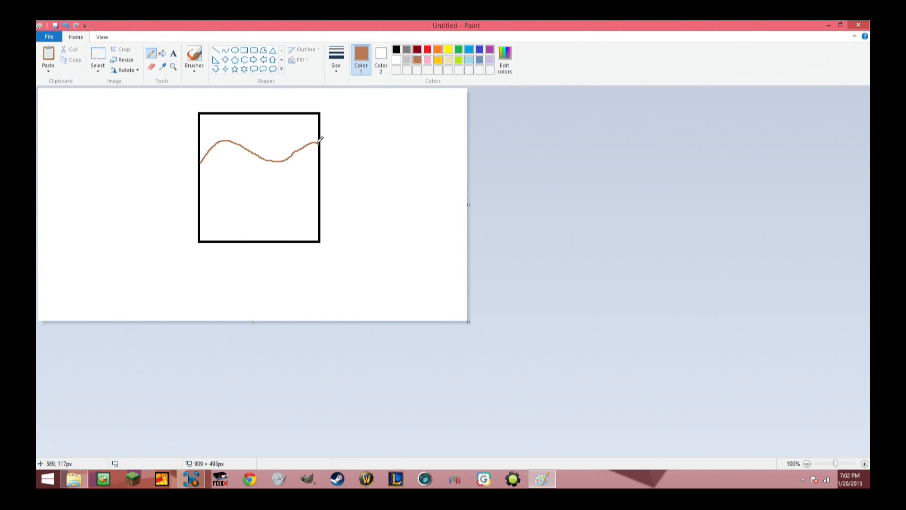
# Undo the brown line and draw a jagged black hairline with three peaks across the square in the thickest width.
pyautogui.click(338, 70)
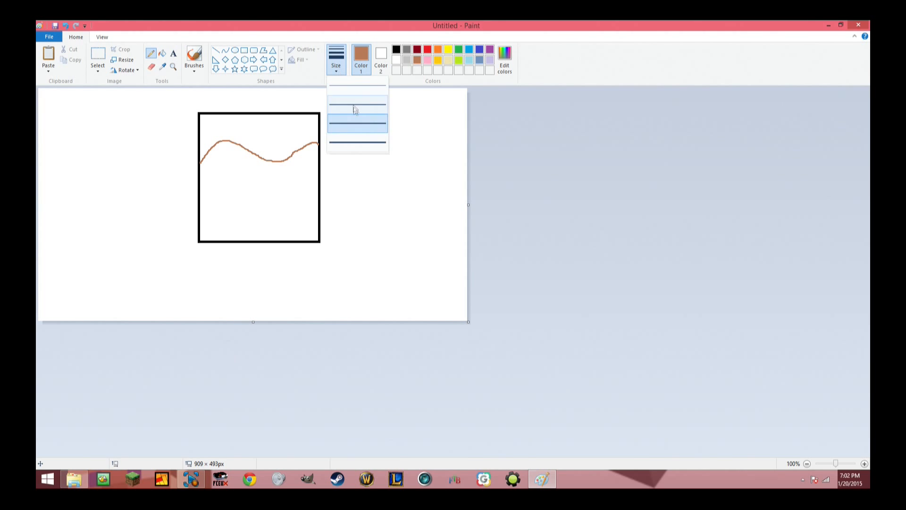
pyautogui.click(358, 143)
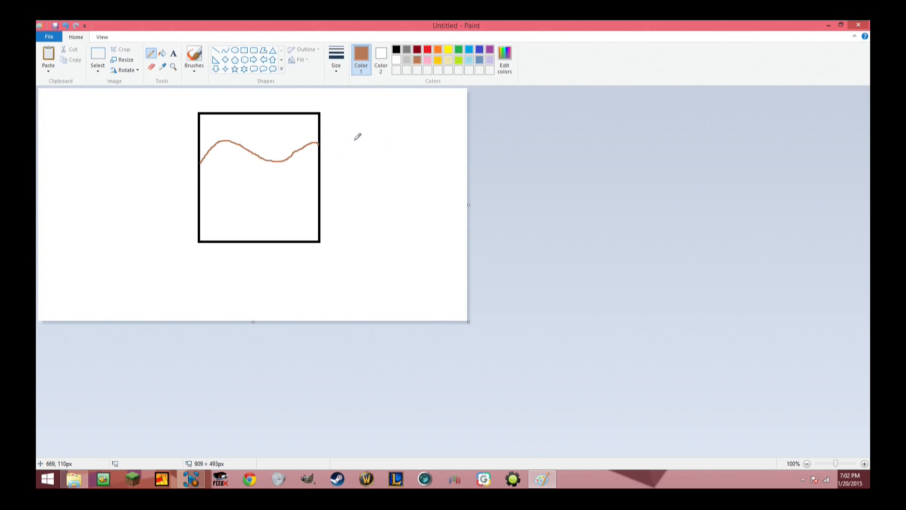
pyautogui.hotkey('ctrl', 'z')
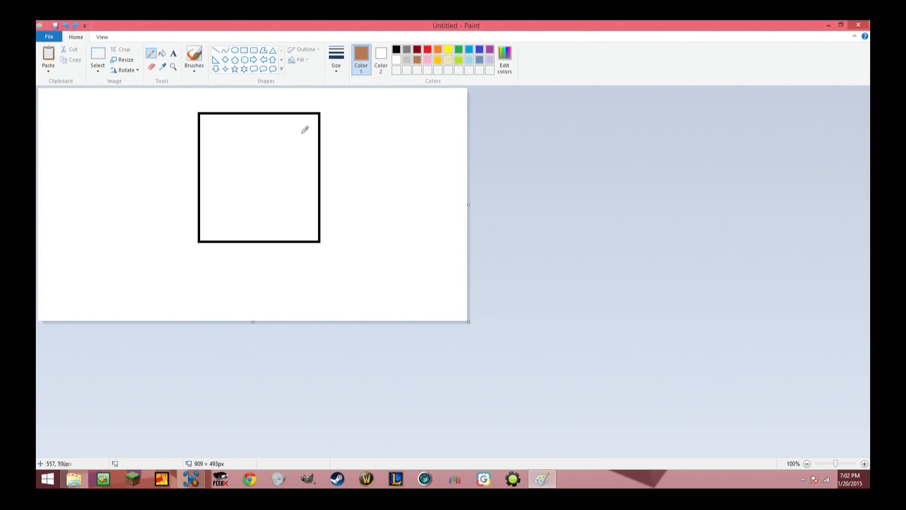
pyautogui.moveTo(303, 128)
pyautogui.mouseDown()
pyautogui.moveTo(234, 162)
pyautogui.moveTo(295, 212)
pyautogui.moveTo(220, 214)
pyautogui.moveTo(321, 141)
pyautogui.moveTo(243, 100)
pyautogui.moveTo(335, 191)
pyautogui.moveTo(250, 232)
pyautogui.moveTo(289, 149)
pyautogui.moveTo(320, 150)
pyautogui.mouseUp()
pyautogui.hotkey('ctrl', 'z')
pyautogui.click(396, 49)
pyautogui.moveTo(318, 193)
pyautogui.mouseDown()
pyautogui.moveTo(299, 145)
pyautogui.moveTo(288, 174)
pyautogui.moveTo(262, 139)
pyautogui.moveTo(231, 183)
pyautogui.moveTo(223, 140)
pyautogui.moveTo(203, 182)
pyautogui.mouseUp()
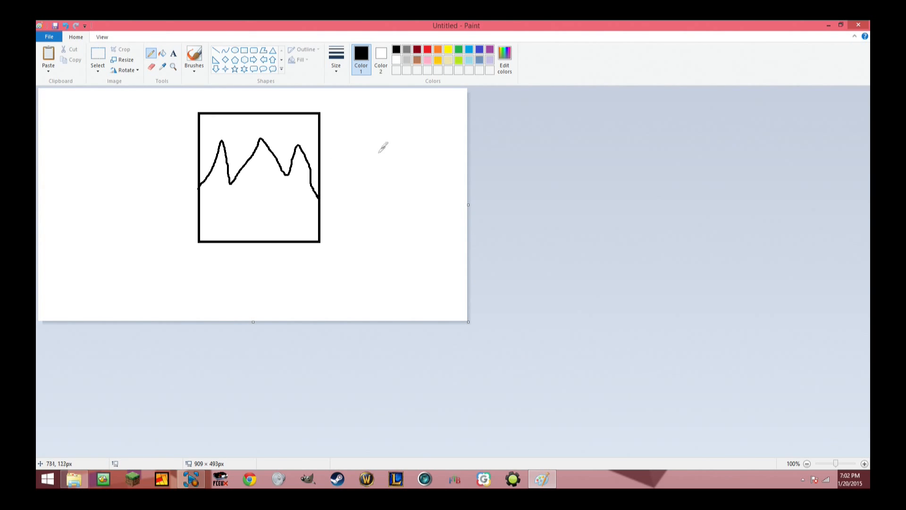
# Fill the area of the square above the jagged line with red.
pyautogui.click(165, 55)
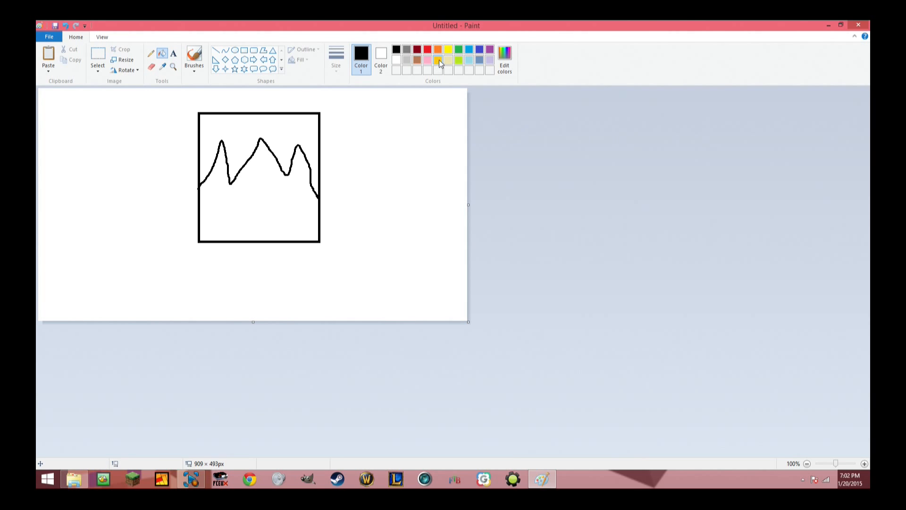
pyautogui.click(417, 60)
pyautogui.click(429, 51)
pyautogui.click(164, 54)
pyautogui.click(278, 136)
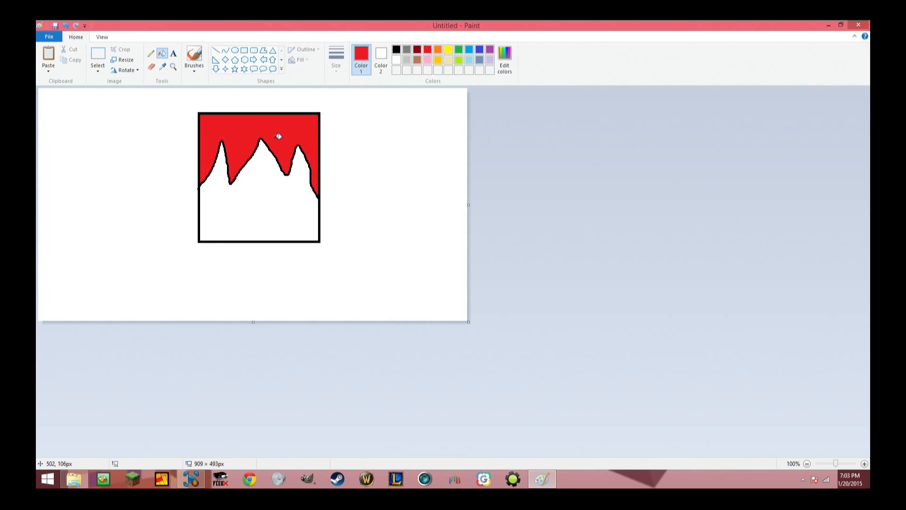
# Try a red-outlined rectangle about 44 × 78 px below the hairline, and undo it.
pyautogui.click(234, 50)
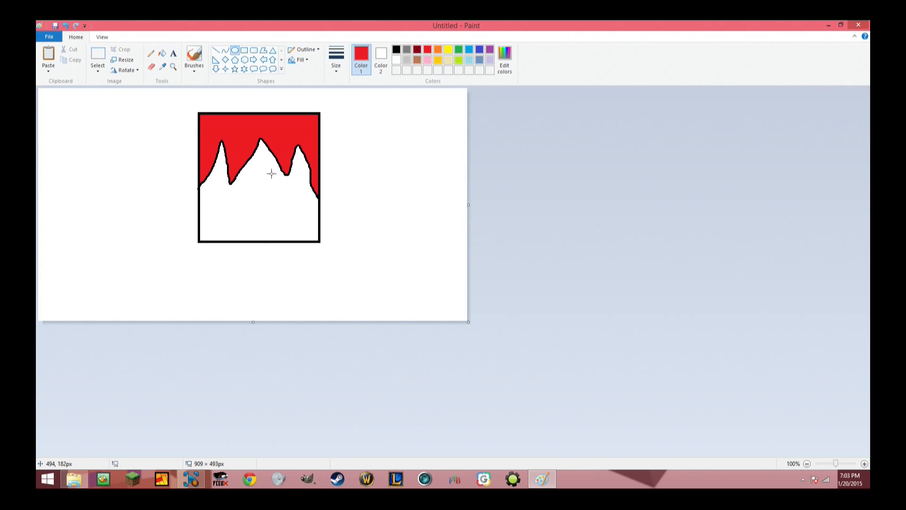
pyautogui.click(244, 50)
pyautogui.moveTo(270, 176); pyautogui.dragTo(291, 213)
pyautogui.hotkey('ctrl', 'z')
# Draw a white, black-outlined eye rectangle in the second line width, overlapping the hairline's dip between the middle and right peaks.
pyautogui.click(397, 49)
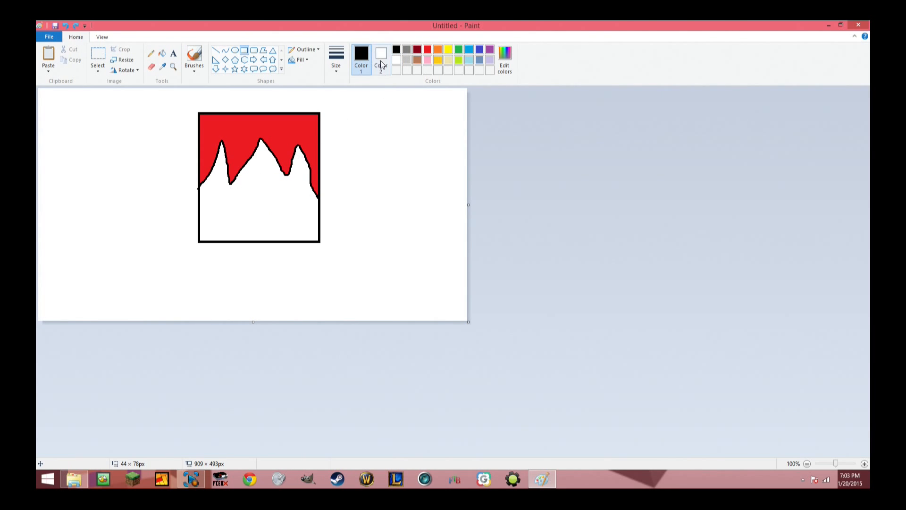
pyautogui.click(336, 57)
pyautogui.click(348, 104)
pyautogui.moveTo(261, 182)
pyautogui.mouseDown()
pyautogui.moveTo(306, 208)
pyautogui.moveTo(269, 188)
pyautogui.moveTo(289, 172)
pyautogui.moveTo(281, 188)
pyautogui.moveTo(283, 166)
pyautogui.mouseUp()
pyautogui.click(257, 200)
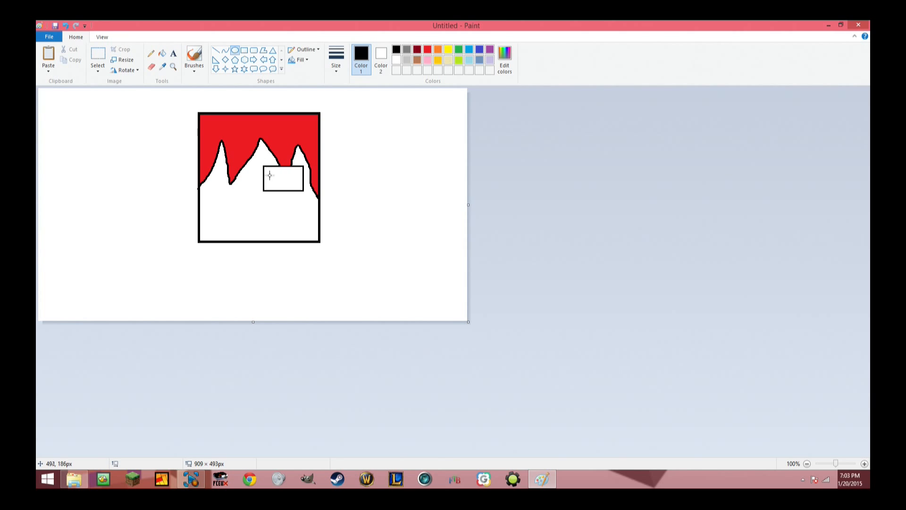
# Draw a rectangle about 26 × 53 px at the left end of the eye and colour its outline and interior dark blue.
pyautogui.click(244, 50)
pyautogui.moveTo(263, 165); pyautogui.dragTo(276, 192)
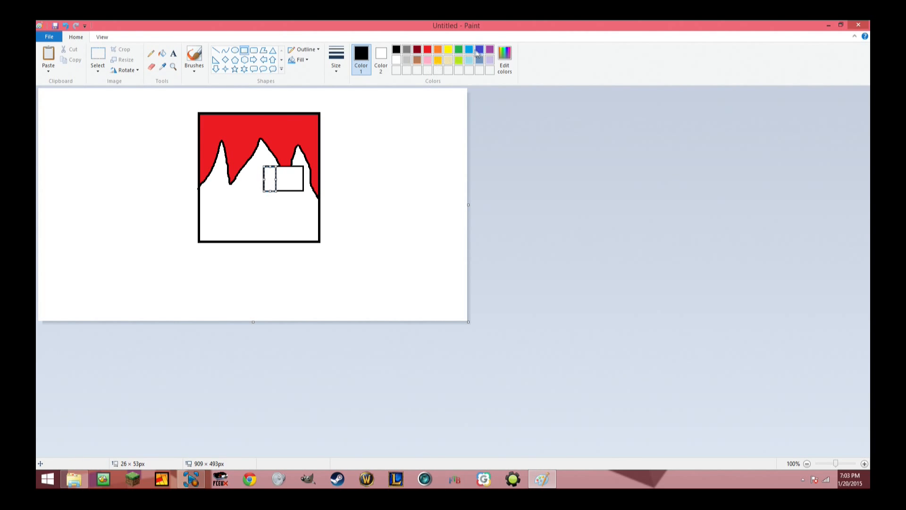
pyautogui.click(469, 52)
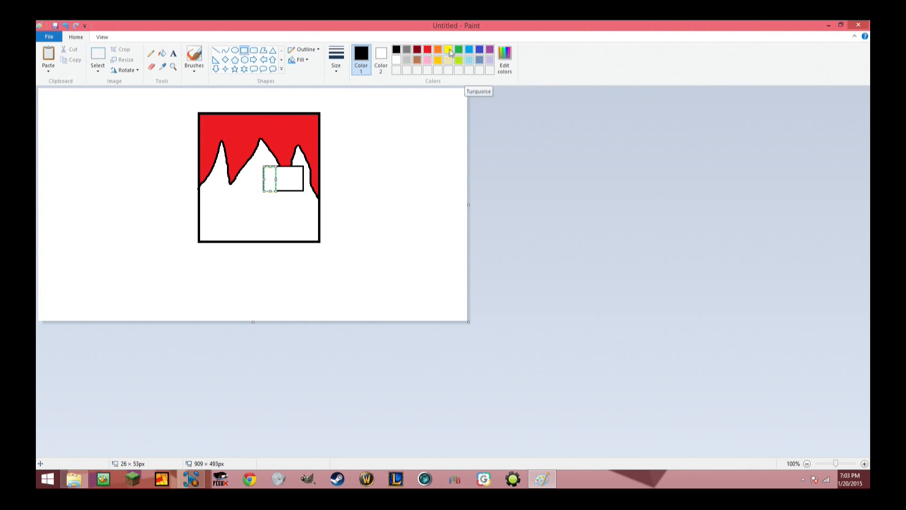
pyautogui.click(470, 51)
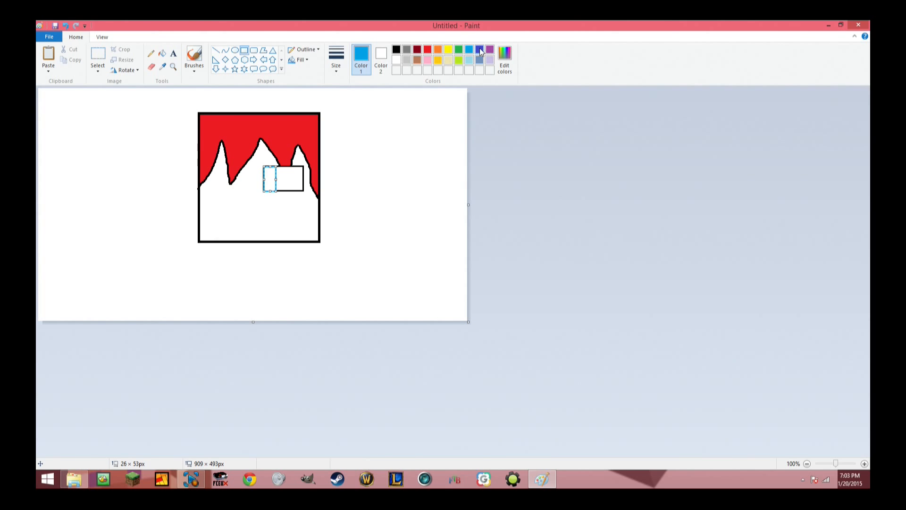
pyautogui.click(480, 51)
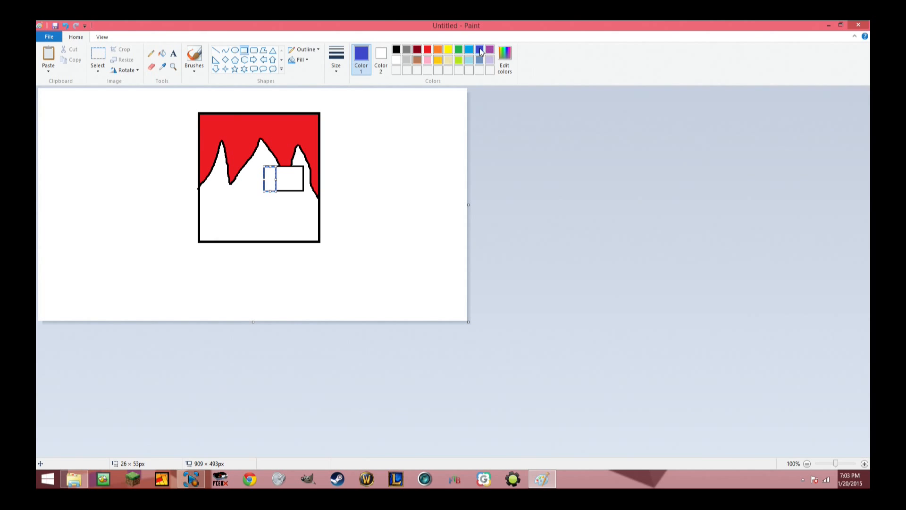
pyautogui.click(164, 55)
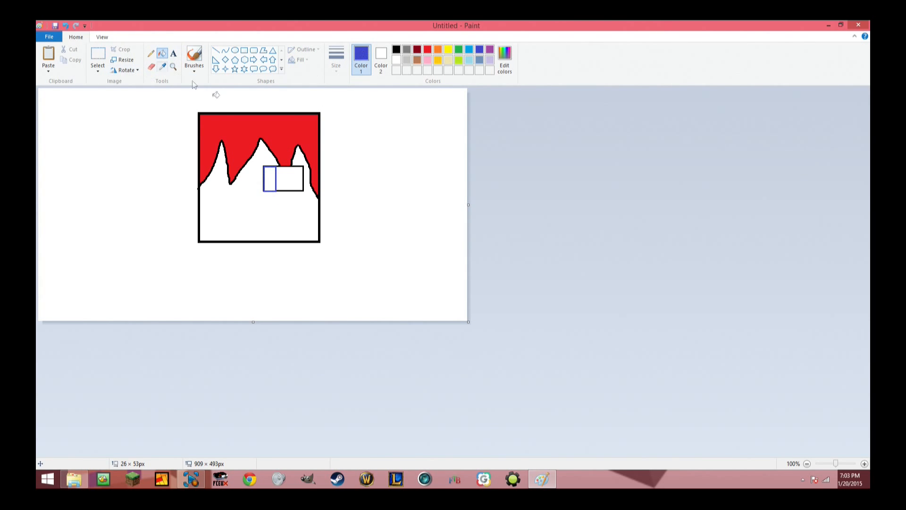
pyautogui.click(271, 182)
# Redraw the covered tip of the hairline in black over the eye rectangle with the Pencil.
pyautogui.click(245, 51)
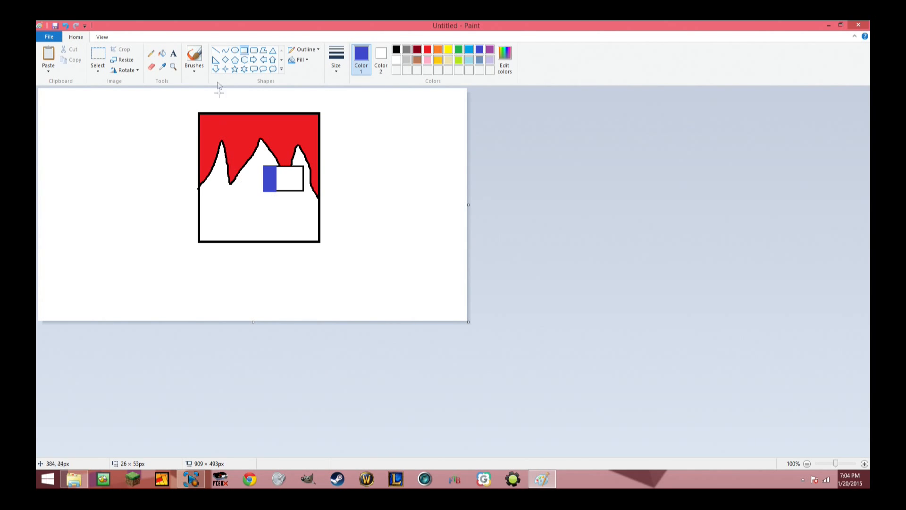
pyautogui.click(151, 53)
pyautogui.click(397, 50)
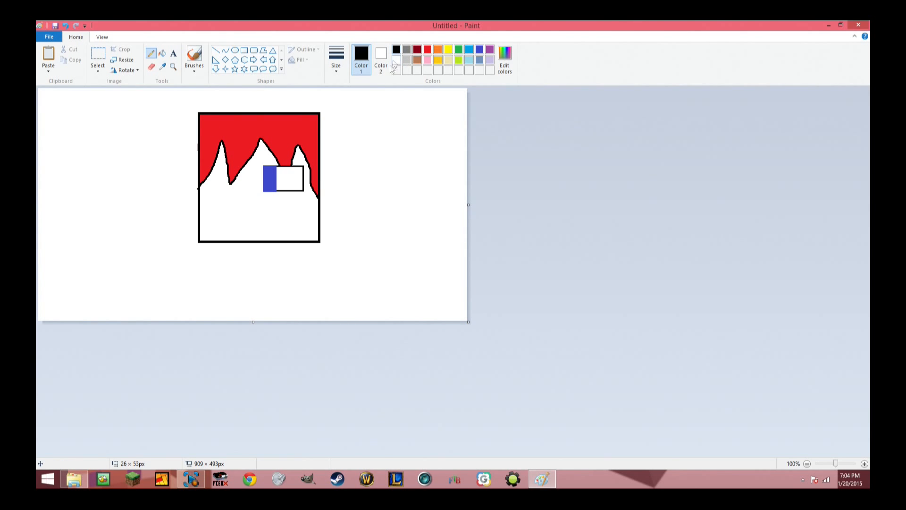
pyautogui.moveTo(291, 165); pyautogui.dragTo(292, 165)
# Fill the redrawn hair tip inside the eye rectangle with red.
pyautogui.click(162, 53)
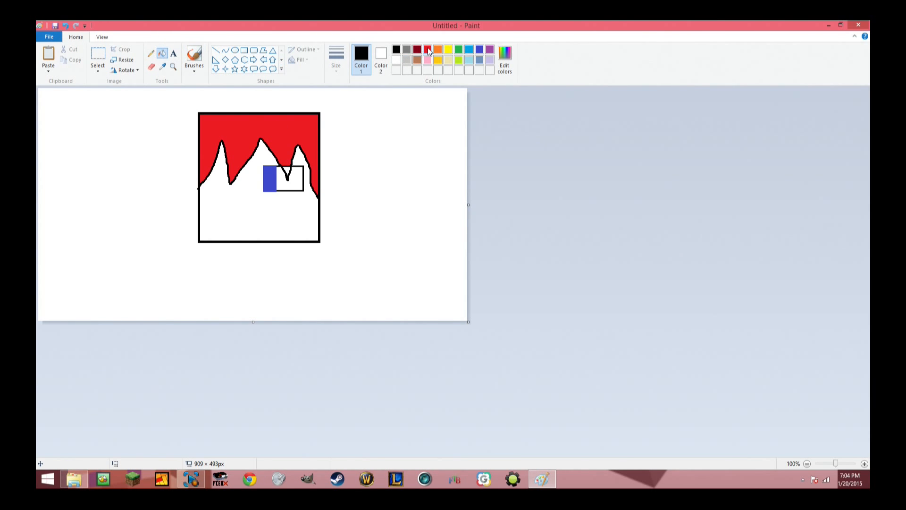
pyautogui.click(428, 50)
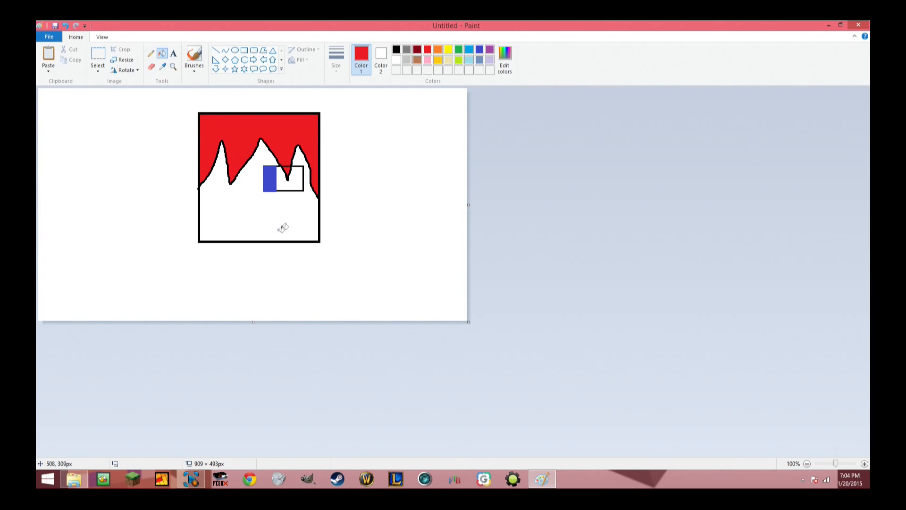
# Try a mouth rectangle about 55 × 41 px below the eye with red, black, orange and light yellow outlines, and undo it.
pyautogui.click(244, 52)
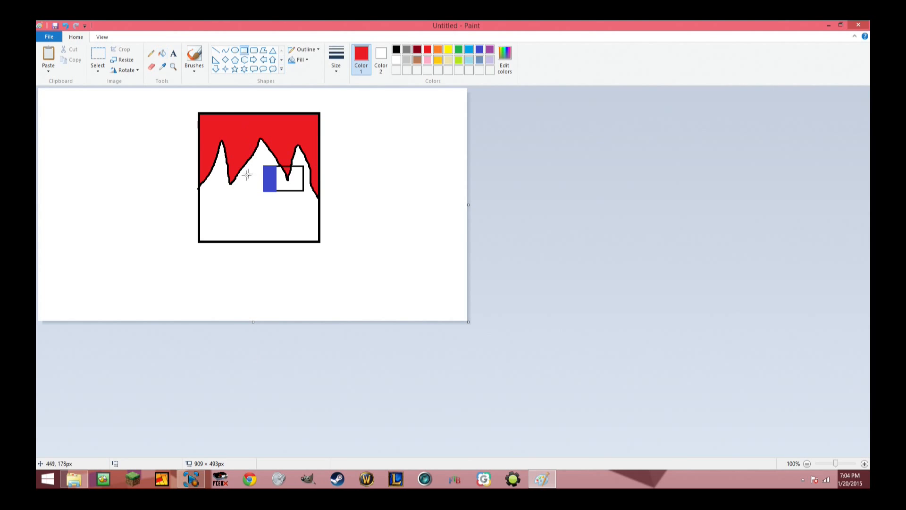
pyautogui.moveTo(240, 206); pyautogui.dragTo(266, 226)
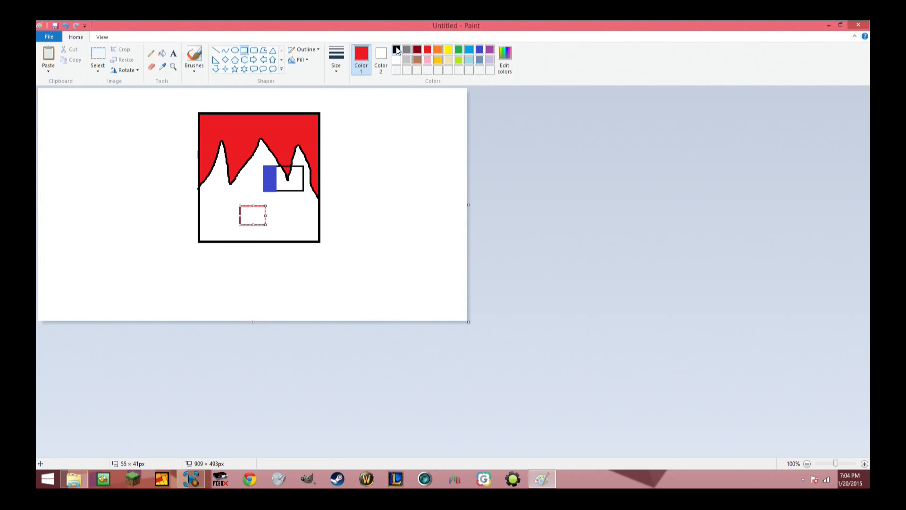
pyautogui.click(397, 49)
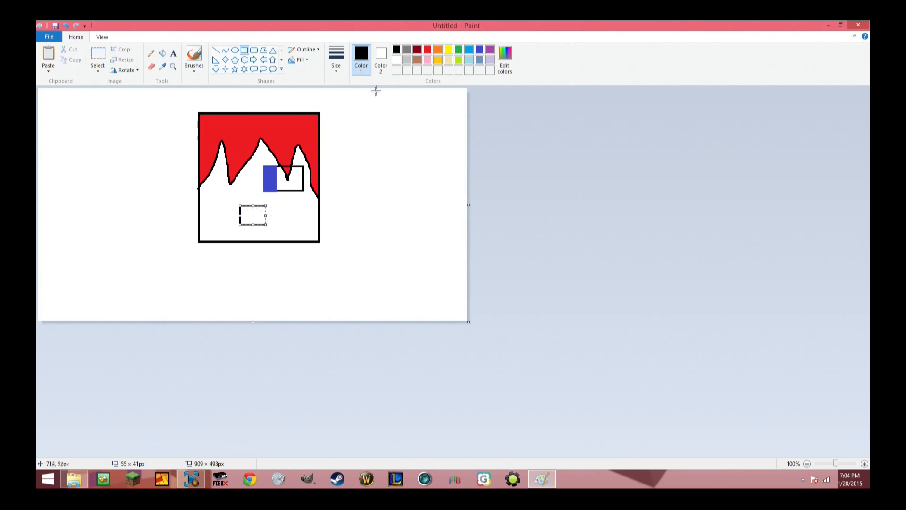
pyautogui.click(427, 51)
pyautogui.click(438, 50)
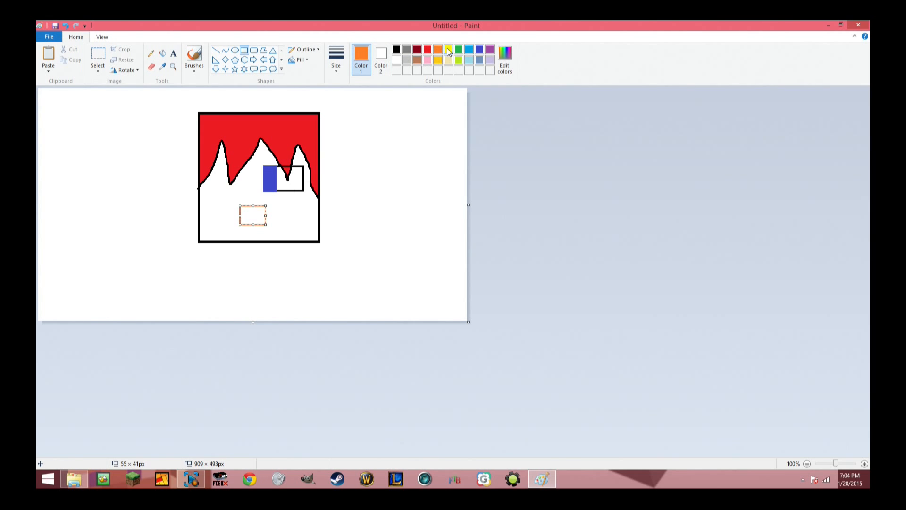
pyautogui.click(469, 51)
pyautogui.click(449, 51)
pyautogui.click(398, 49)
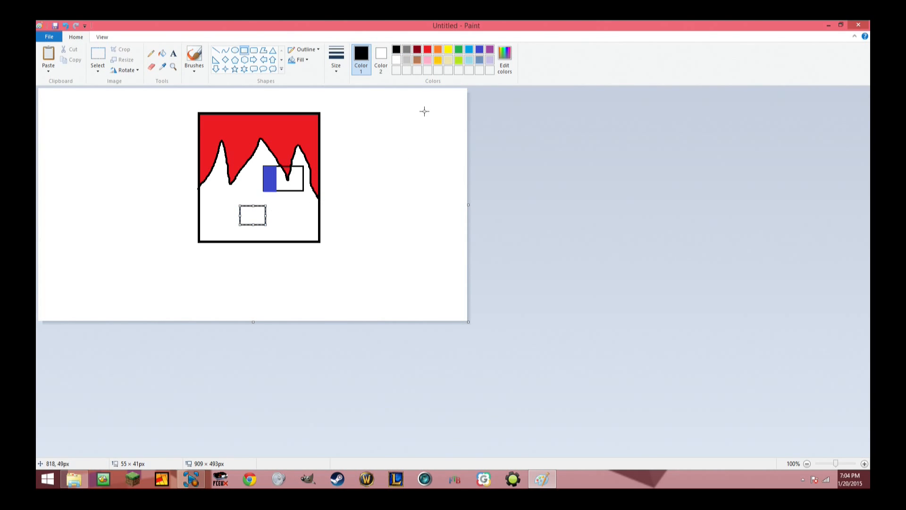
pyautogui.click(449, 60)
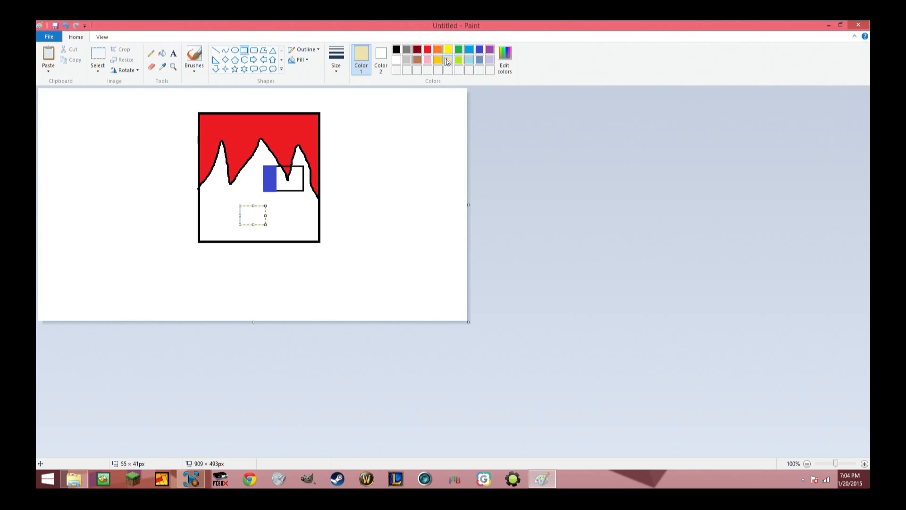
pyautogui.click(163, 54)
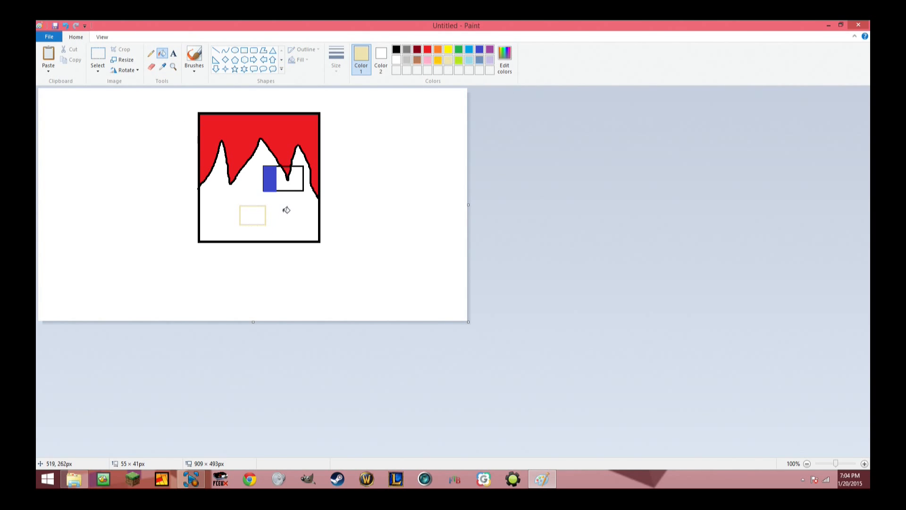
pyautogui.click(397, 50)
pyautogui.hotkey('ctrl', 'z')
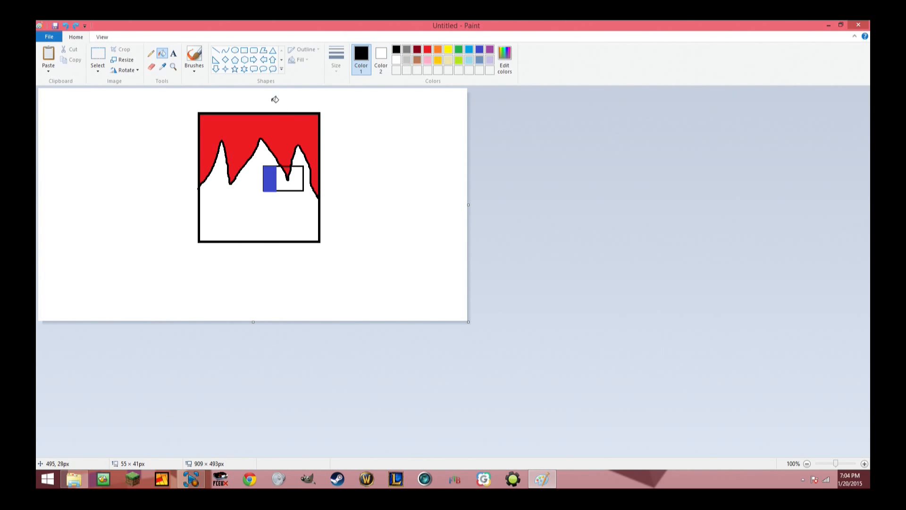
# Draw a black-outlined mouth rectangle about 84 × 31 px below the eye and shift it slightly down.
pyautogui.click(244, 50)
pyautogui.moveTo(233, 204); pyautogui.dragTo(272, 219)
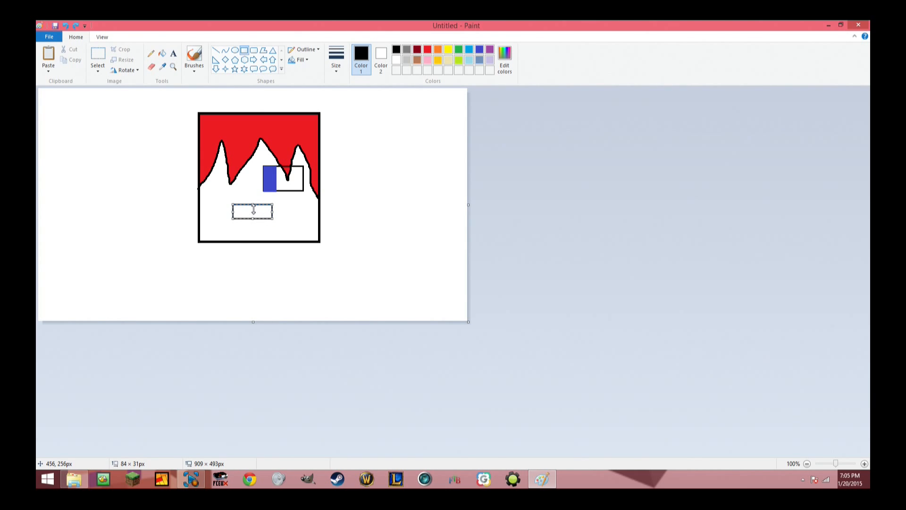
pyautogui.moveTo(252, 204); pyautogui.dragTo(251, 216)
pyautogui.click(337, 144)
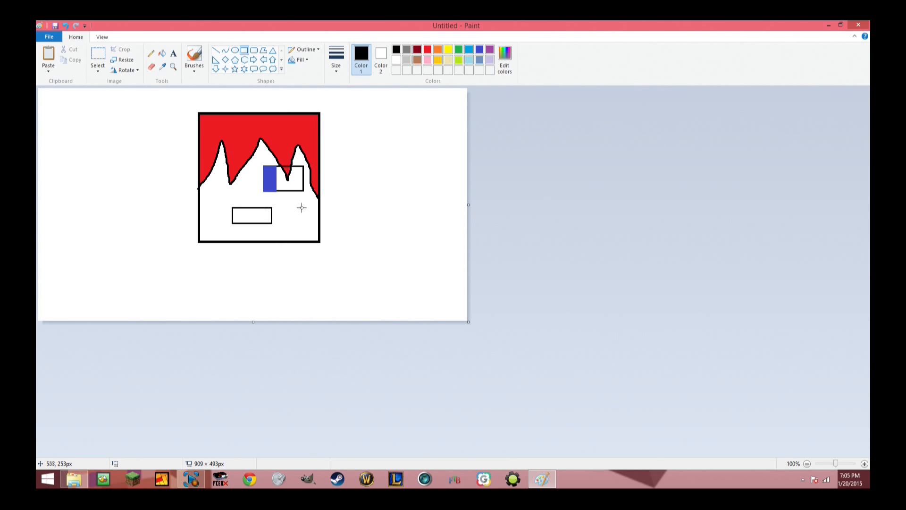
# Fill the face around the eye and mouth with light yellow, leaving both rectangles white.
pyautogui.click(162, 53)
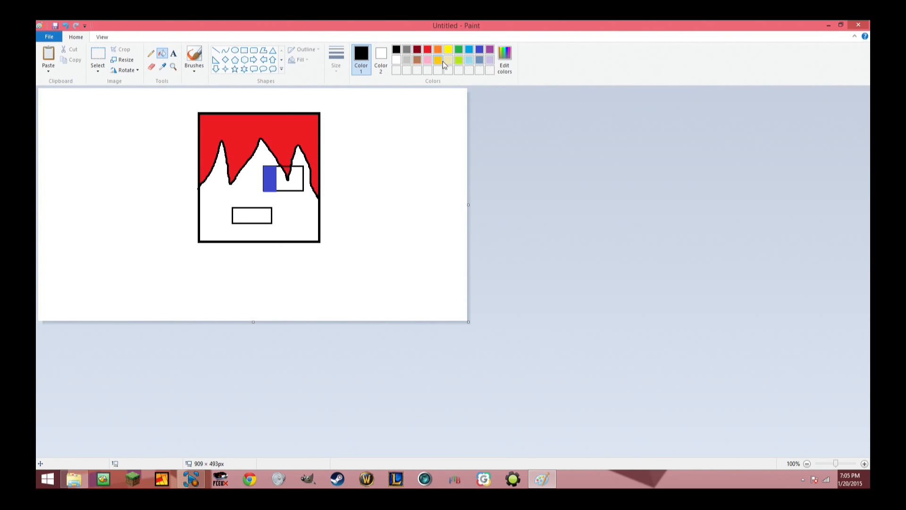
pyautogui.click(448, 60)
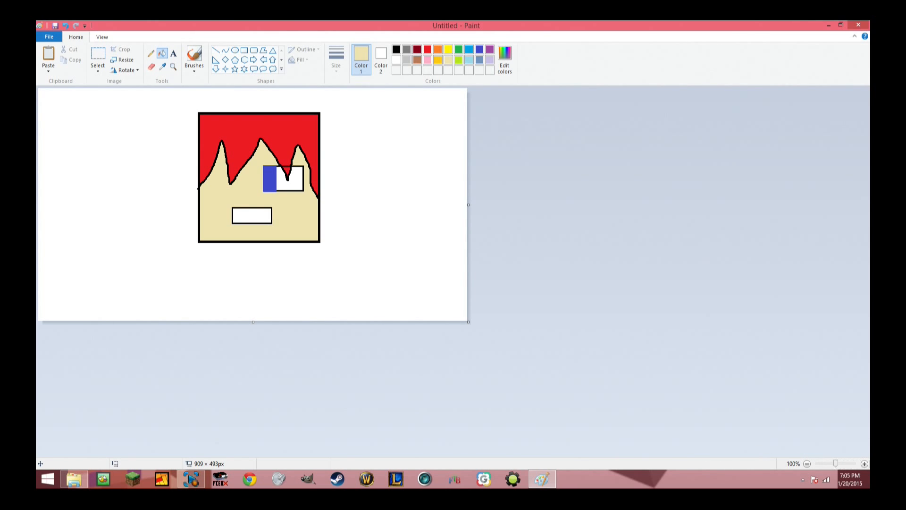
# Paint over the part of the eye's top outline that crosses the hair tip in red with the Pencil, working at 500% zoom.
pyautogui.click(866, 464)
pyautogui.click(865, 464)
pyautogui.click(866, 464)
pyautogui.click(866, 464)
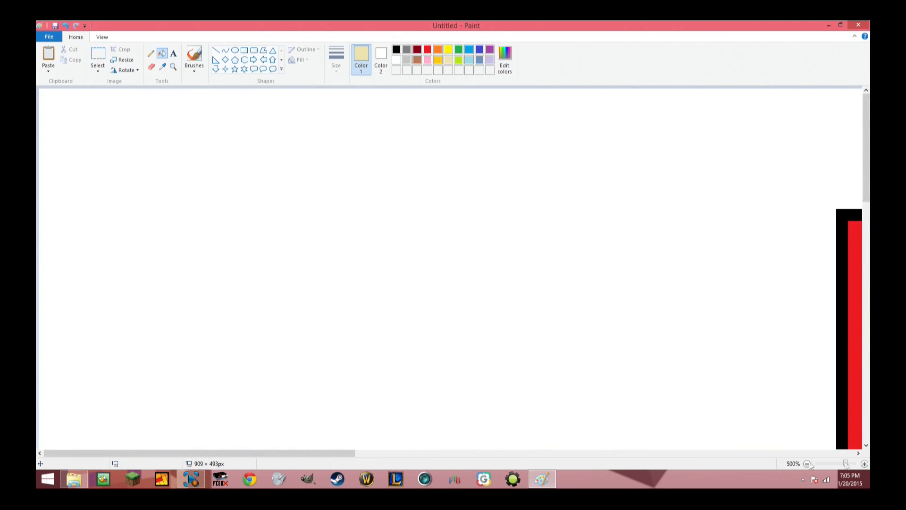
pyautogui.moveTo(275, 452); pyautogui.dragTo(553, 437)
pyautogui.scroll(-5, 459, 299)
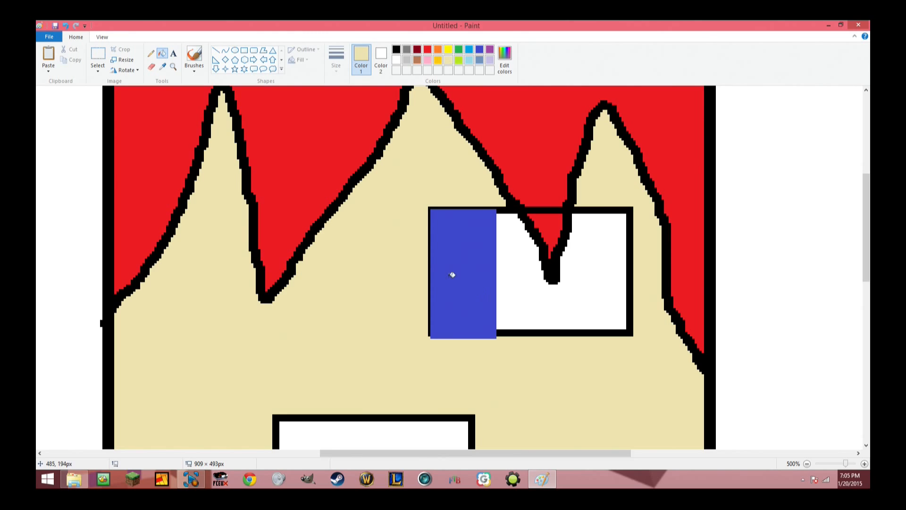
pyautogui.click(151, 53)
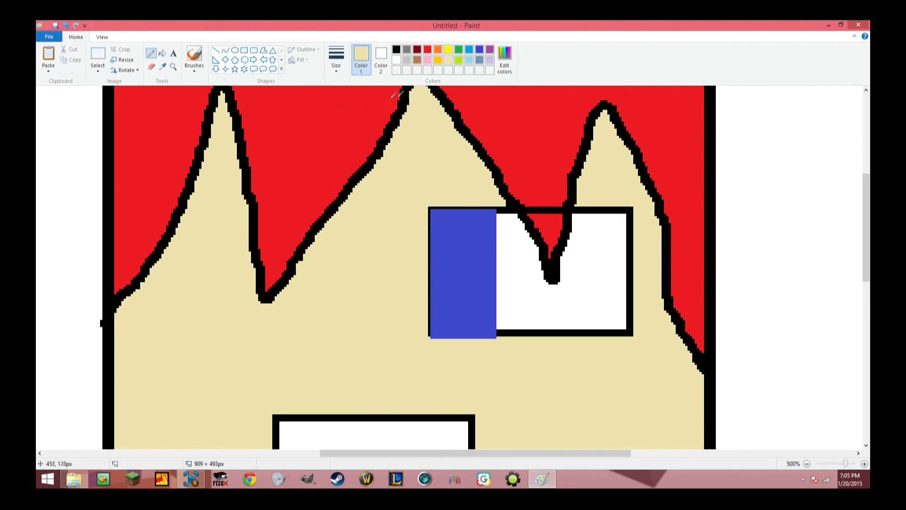
pyautogui.click(428, 50)
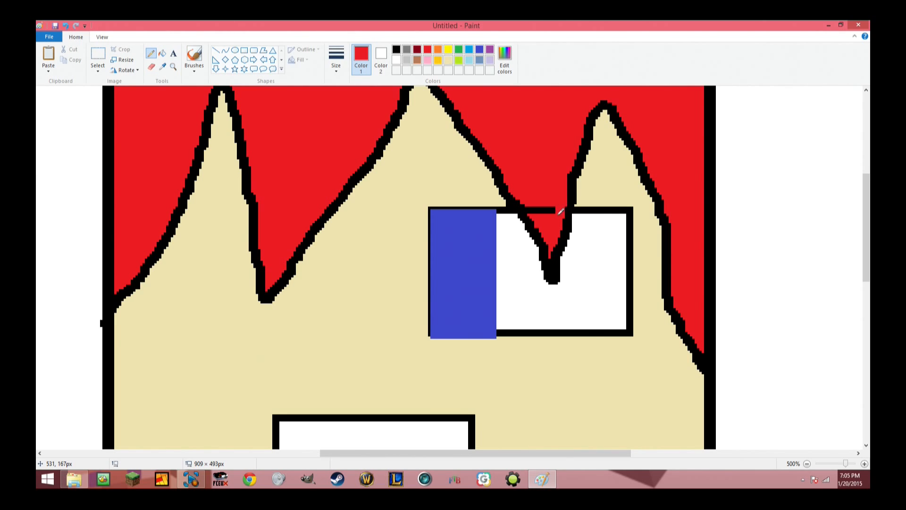
pyautogui.moveTo(553, 214); pyautogui.dragTo(542, 212)
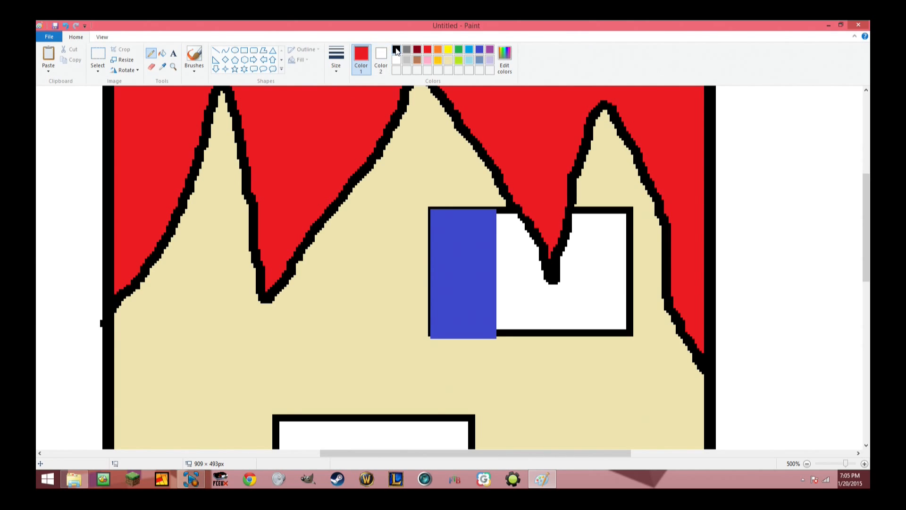
# Draw a straight black line across the lower end of the blue rectangle to complete the eye's bottom outline.
pyautogui.click(396, 50)
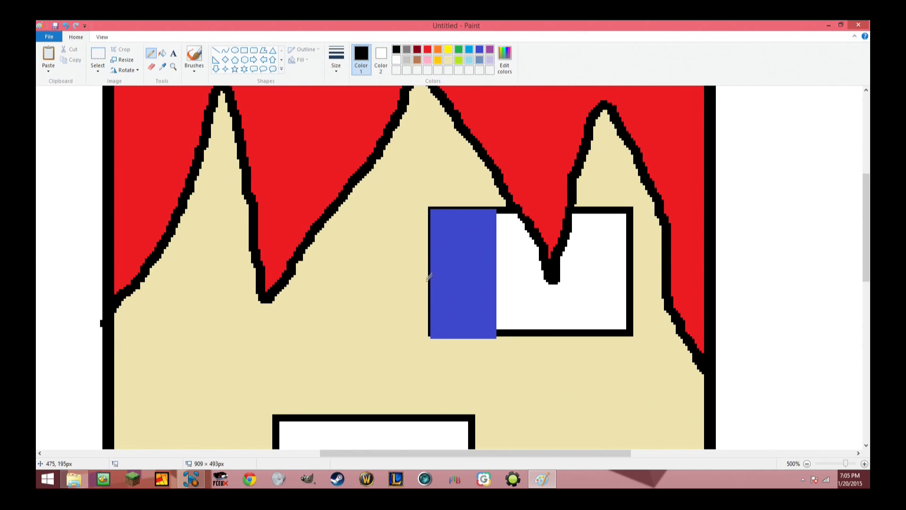
pyautogui.click(216, 51)
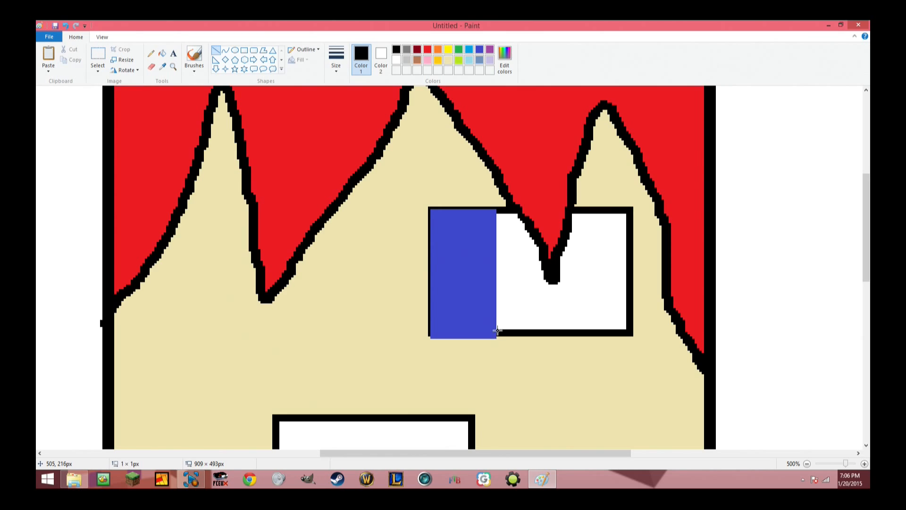
pyautogui.moveTo(497, 330)
pyautogui.mouseDown()
pyautogui.moveTo(462, 332)
pyautogui.moveTo(505, 334)
pyautogui.moveTo(469, 334)
pyautogui.mouseUp()
pyautogui.hotkey('ctrl', 'z')
pyautogui.hotkey('ctrl', 'z')
pyautogui.moveTo(510, 332); pyautogui.dragTo(431, 334)
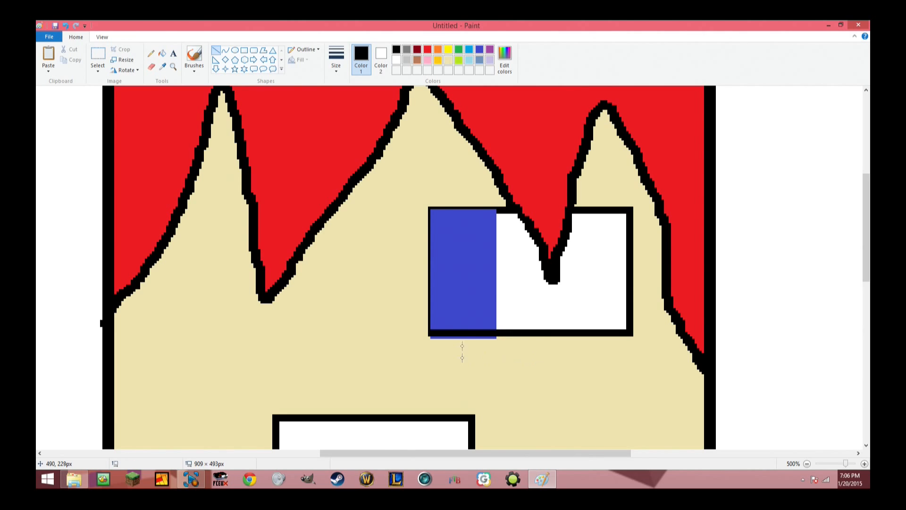
# Cover the blue strip protruding below the eye's bottom outline with light yellow, using the Line tool and the Pencil.
pyautogui.click(449, 60)
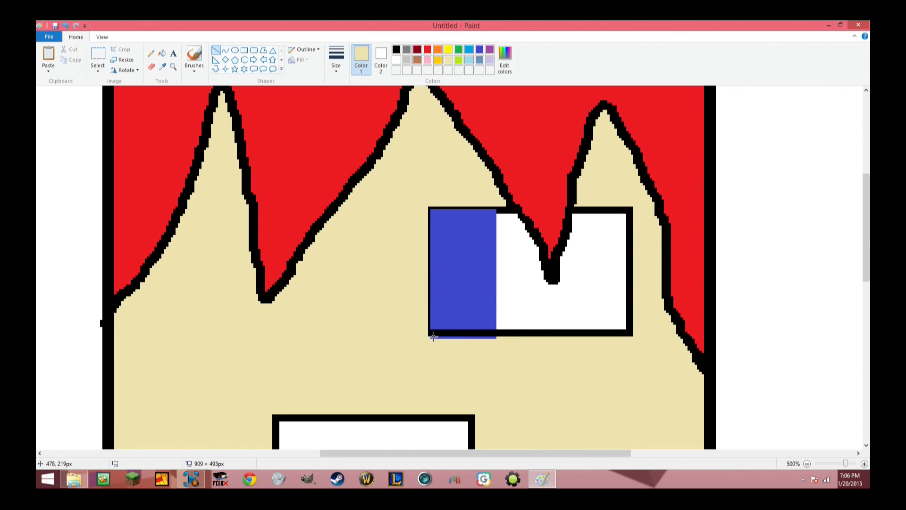
pyautogui.moveTo(424, 341)
pyautogui.mouseDown()
pyautogui.moveTo(519, 344)
pyautogui.moveTo(516, 352)
pyautogui.moveTo(412, 341)
pyautogui.moveTo(463, 339)
pyautogui.mouseUp()
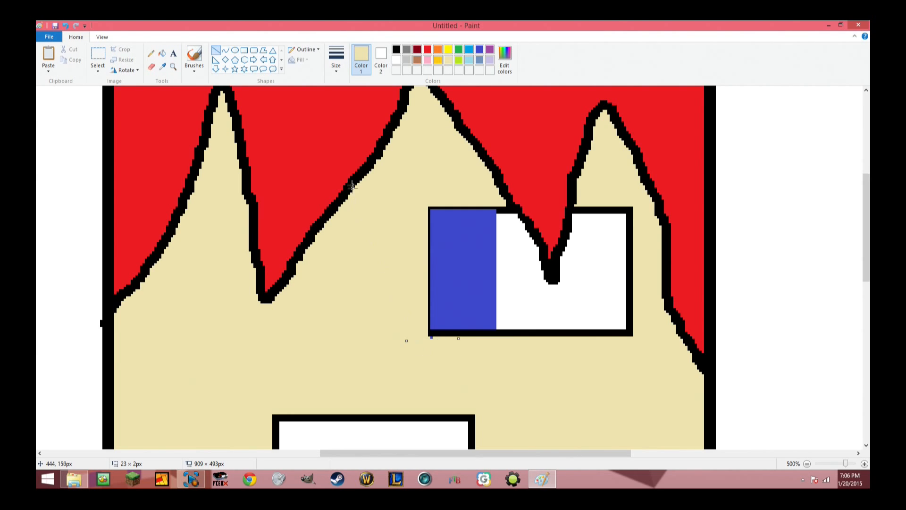
pyautogui.click(154, 54)
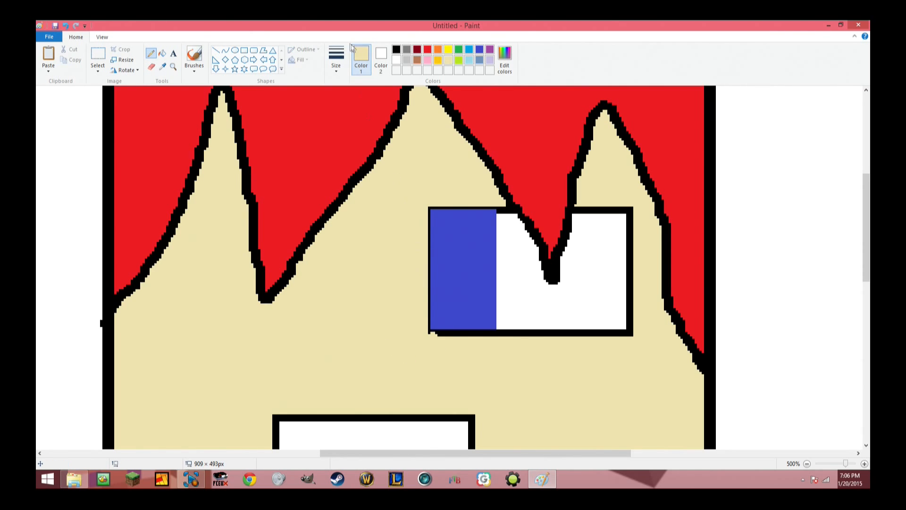
# Repair the lower-left corner of the eye's outline in black with a thinner Pencil.
pyautogui.click(337, 55)
pyautogui.click(351, 87)
pyautogui.click(397, 50)
# Thicken the eye's top outline above the blue area with thin straight black lines about 30 px long.
pyautogui.click(216, 50)
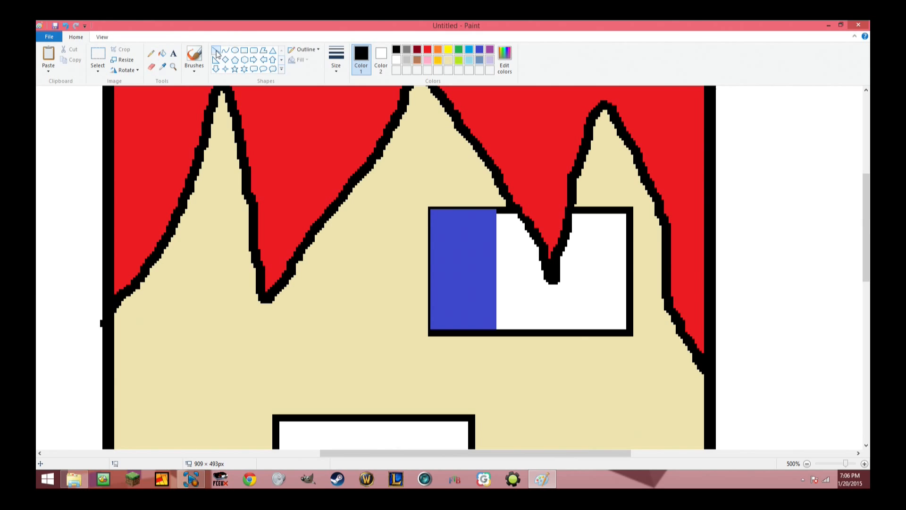
pyautogui.moveTo(499, 211); pyautogui.dragTo(473, 209)
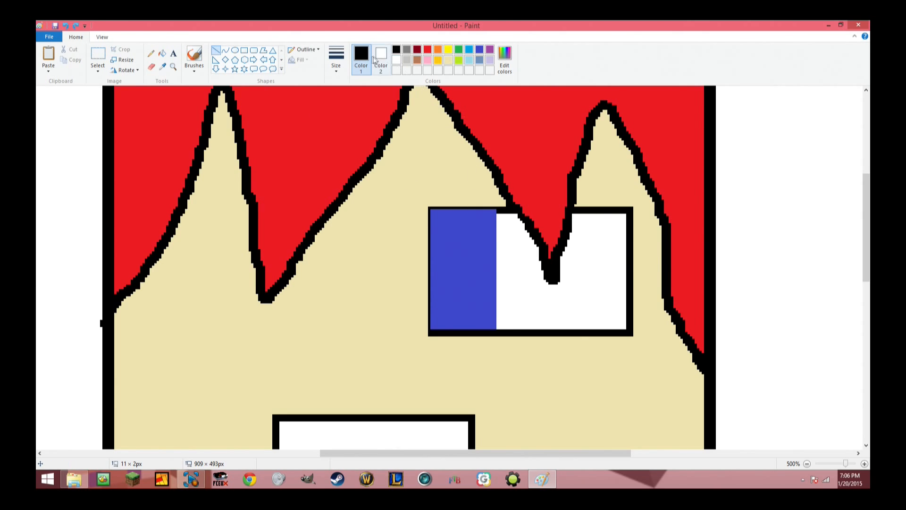
pyautogui.click(335, 66)
pyautogui.click(358, 88)
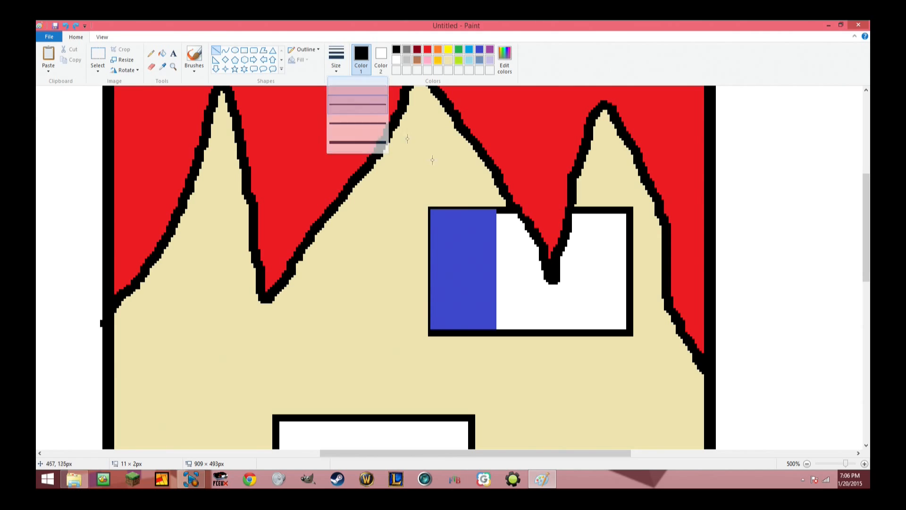
pyautogui.moveTo(499, 210); pyautogui.dragTo(431, 209)
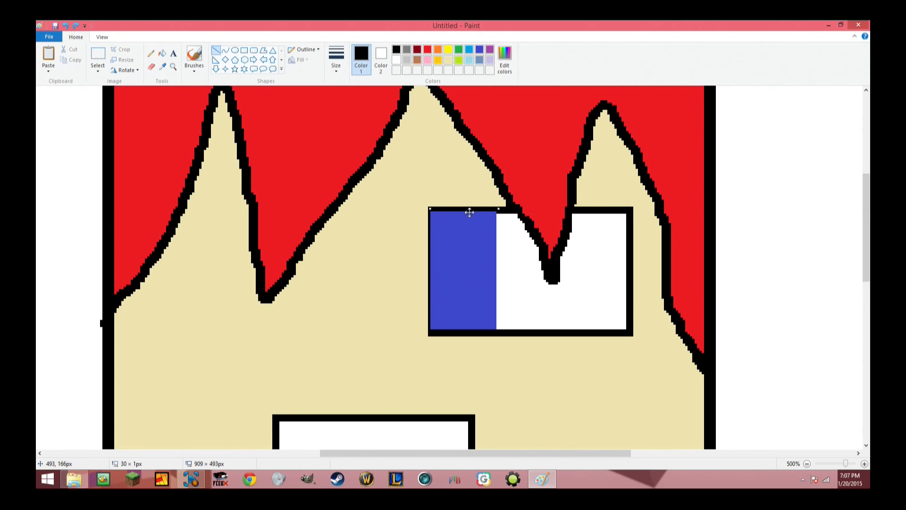
pyautogui.moveTo(283, 269); pyautogui.dragTo(285, 274)
pyautogui.moveTo(499, 210); pyautogui.dragTo(431, 212)
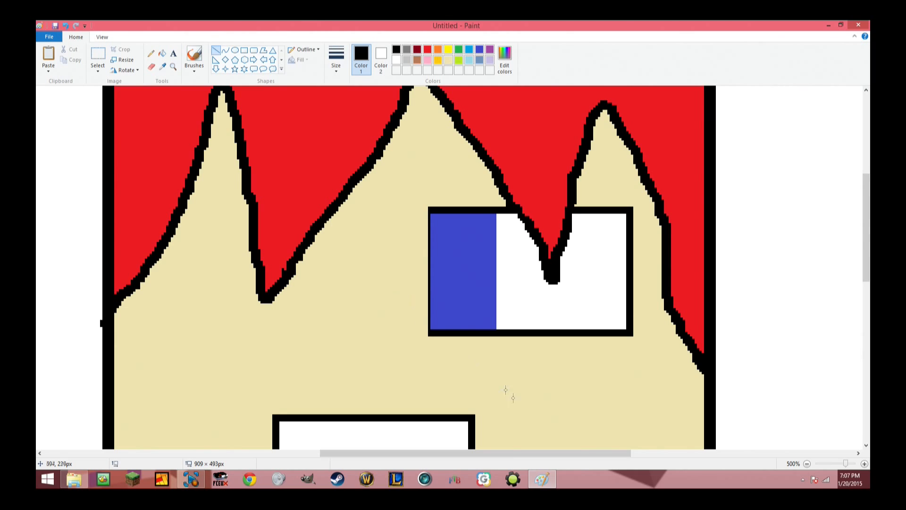
# Paint over the stray black speck outside the face's left outline in white with the Pencil.
pyautogui.scroll(-5, 532, 397)
pyautogui.scroll(5, 535, 391)
pyautogui.scroll(3, 536, 392)
pyautogui.scroll(-4, 536, 392)
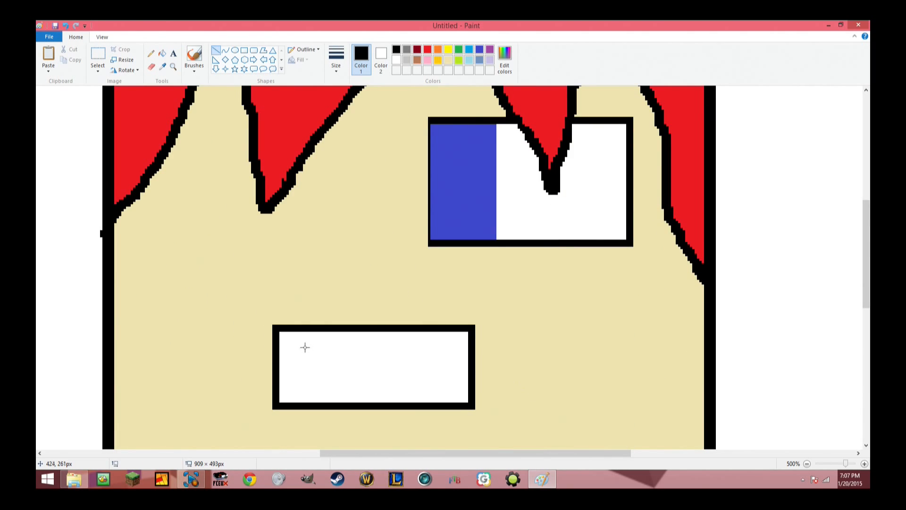
pyautogui.click(151, 53)
pyautogui.click(397, 59)
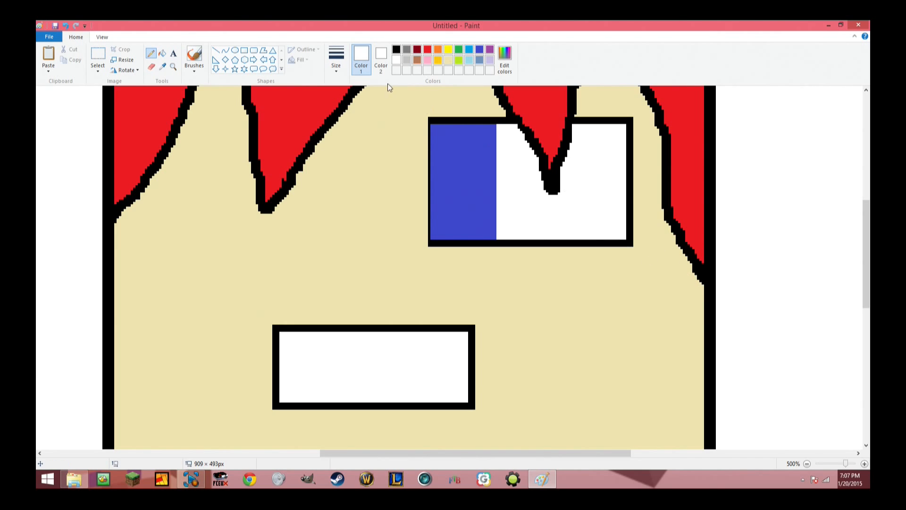
pyautogui.click(449, 59)
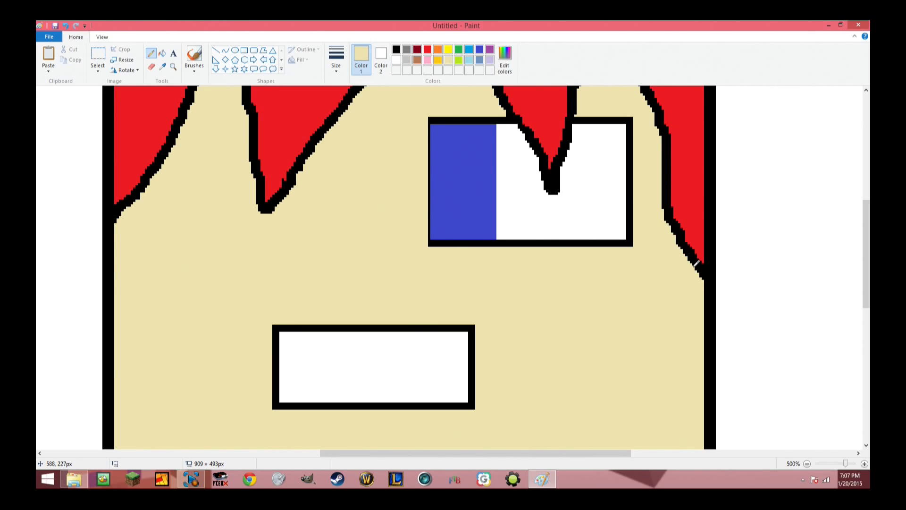
pyautogui.click(807, 464)
pyautogui.click(808, 464)
pyautogui.click(807, 464)
pyautogui.click(807, 464)
pyautogui.click(807, 464)
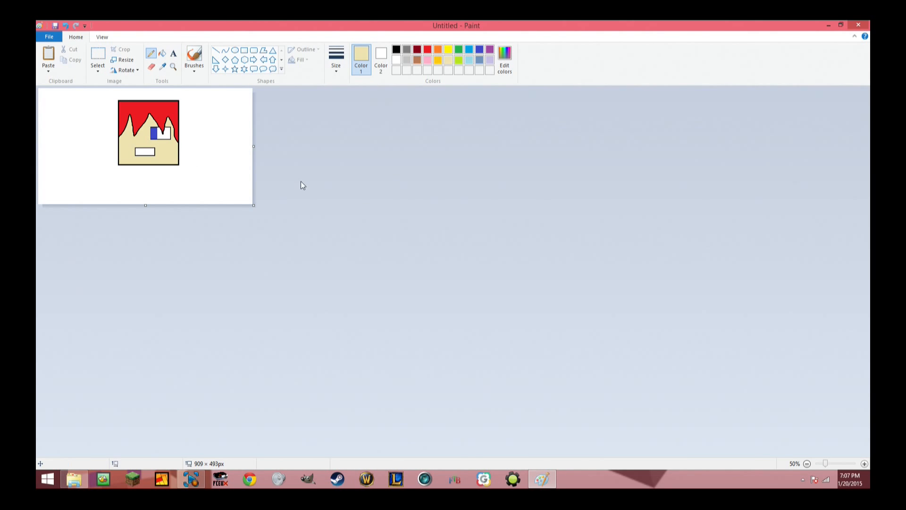
pyautogui.click(865, 464)
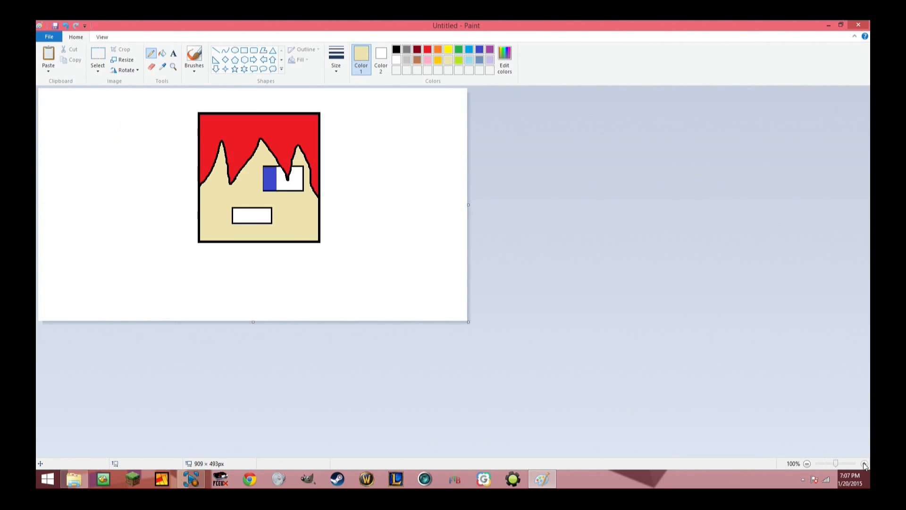
pyautogui.click(864, 464)
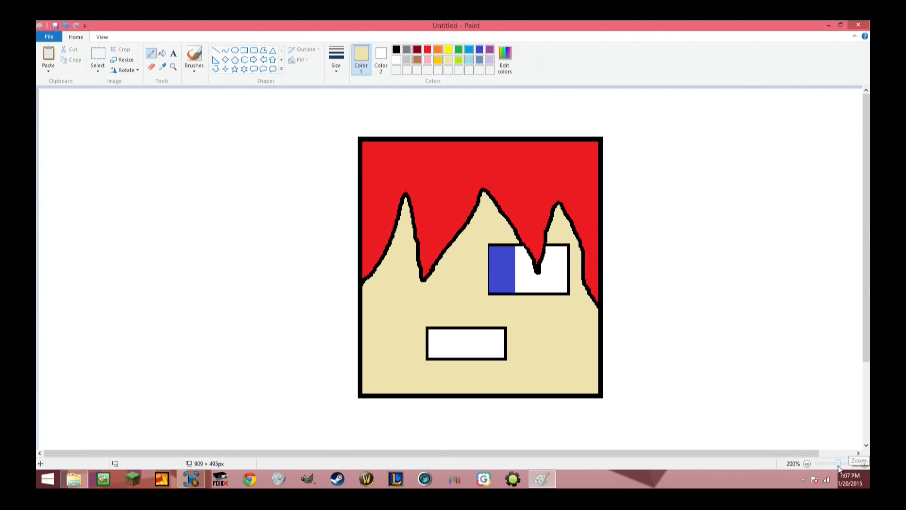
pyautogui.click(807, 464)
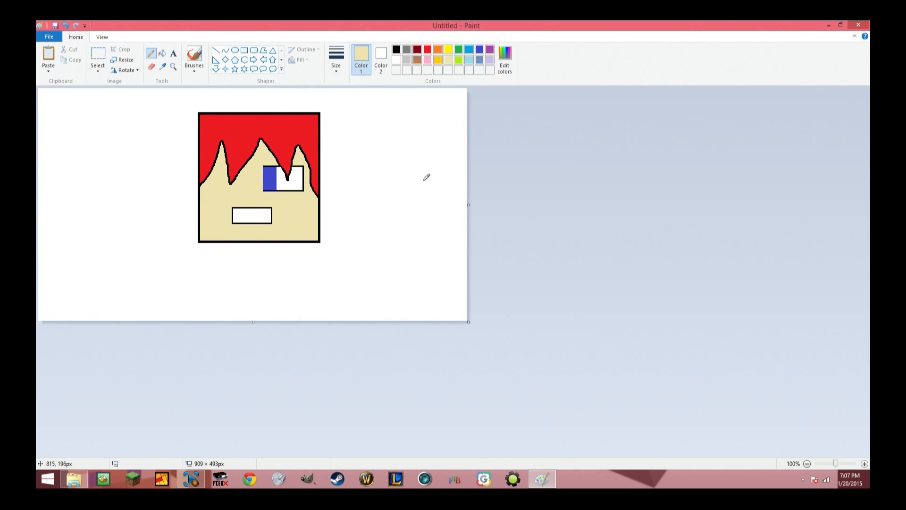
# Outline the blue part of the eye with an unfilled black rectangle, adjusting the line thickness.
pyautogui.click(245, 50)
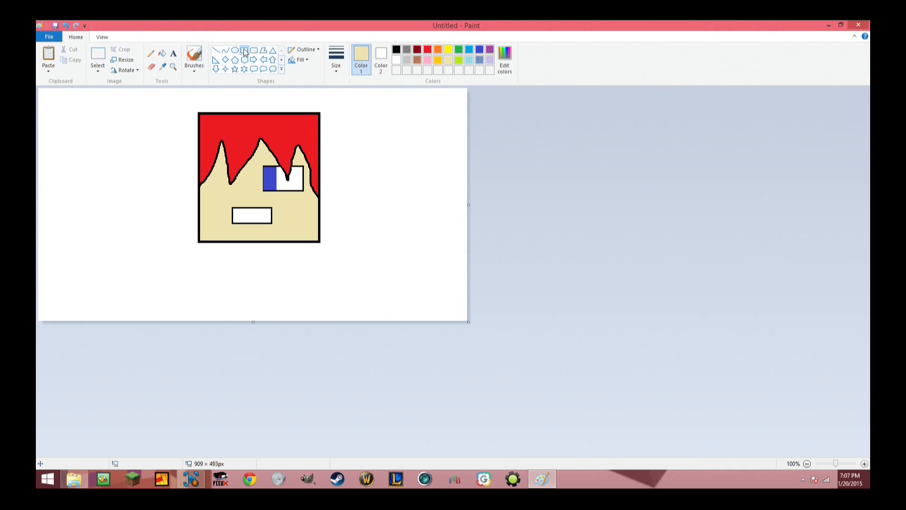
pyautogui.click(396, 49)
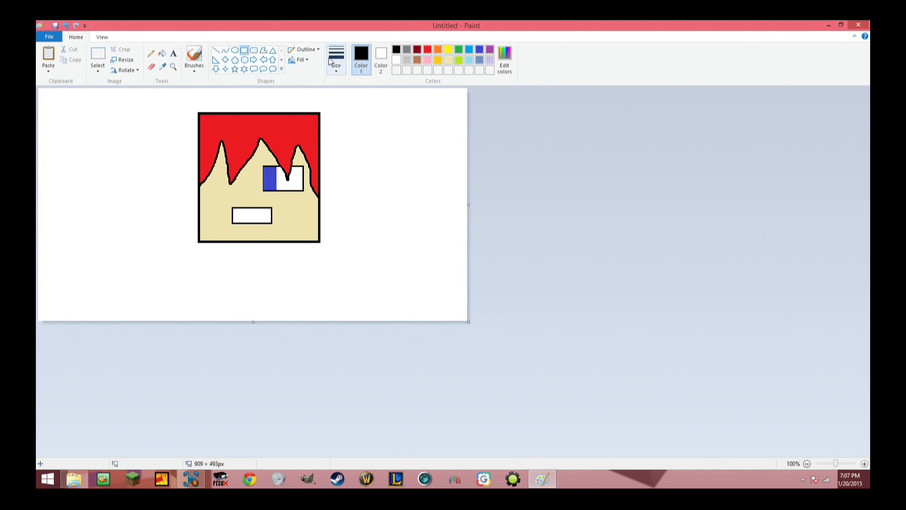
pyautogui.click(300, 60)
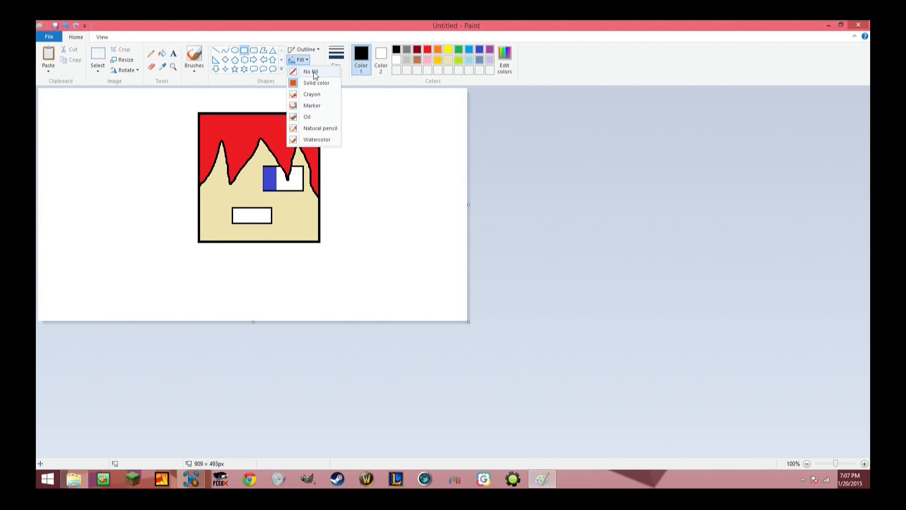
pyautogui.click(312, 71)
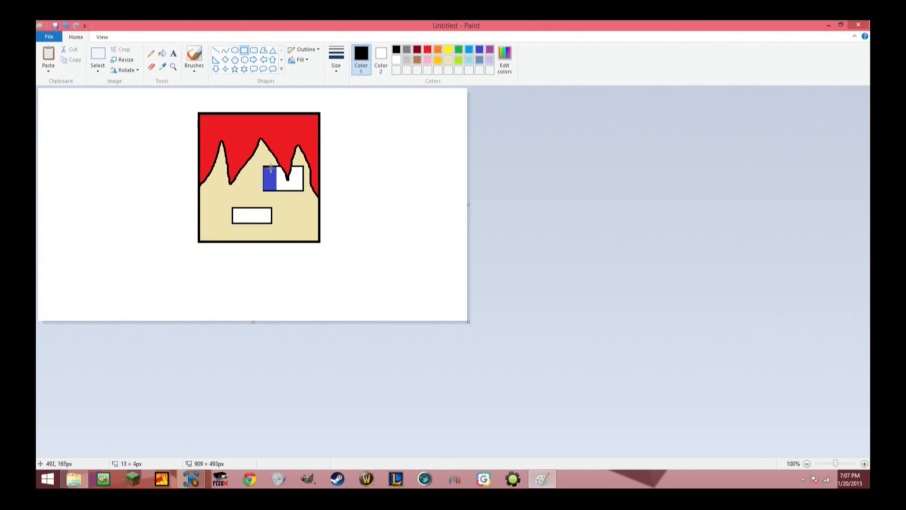
pyautogui.moveTo(264, 165); pyautogui.dragTo(275, 191)
pyautogui.click(342, 68)
pyautogui.click(347, 112)
pyautogui.moveTo(264, 166); pyautogui.dragTo(276, 191)
pyautogui.click(359, 246)
# Fill the red hair, the blue part of the eye and the face with white to clear the character's colors.
pyautogui.click(162, 53)
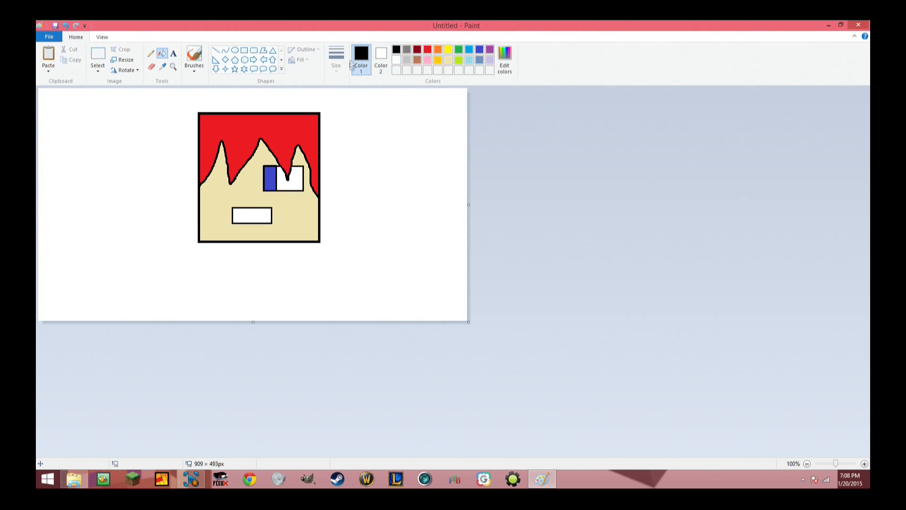
pyautogui.click(397, 60)
pyautogui.click(282, 137)
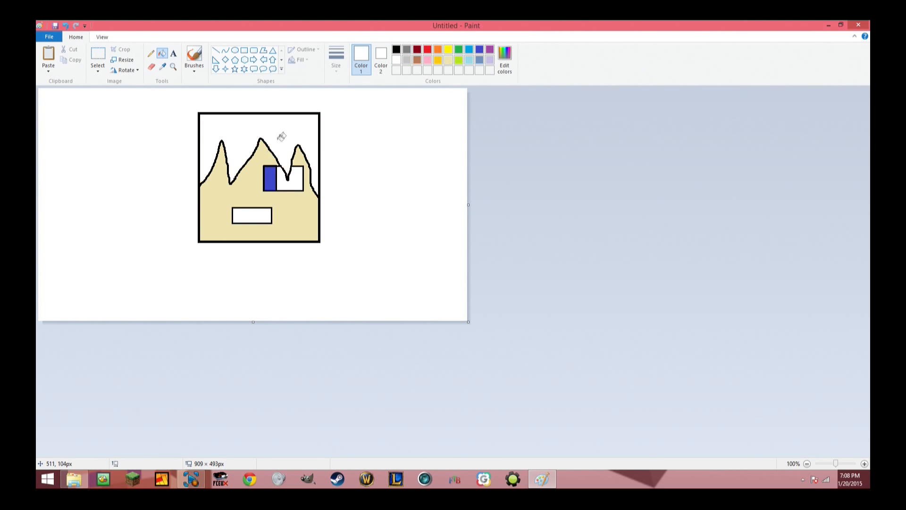
pyautogui.click(268, 184)
pyautogui.click(288, 215)
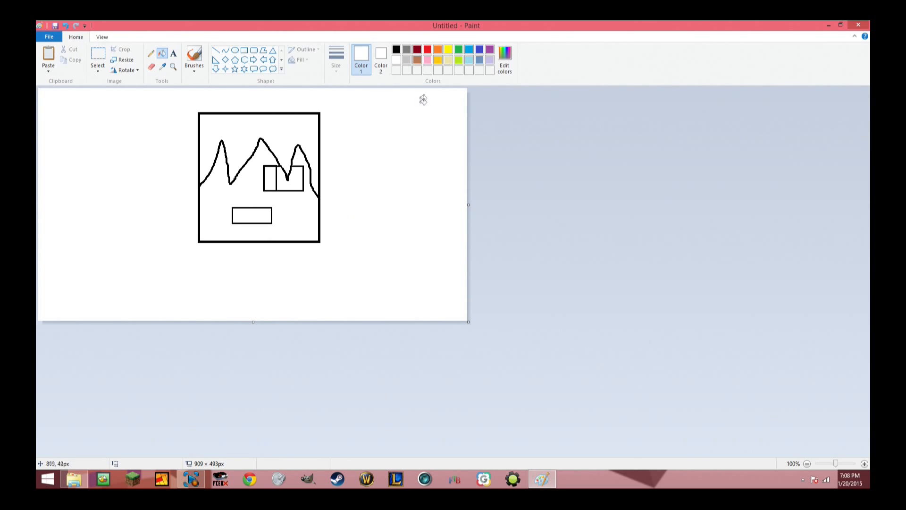
# Recolor the head by filling the hair with green, the face with gold and the eye's narrow left section with orange.
pyautogui.click(458, 50)
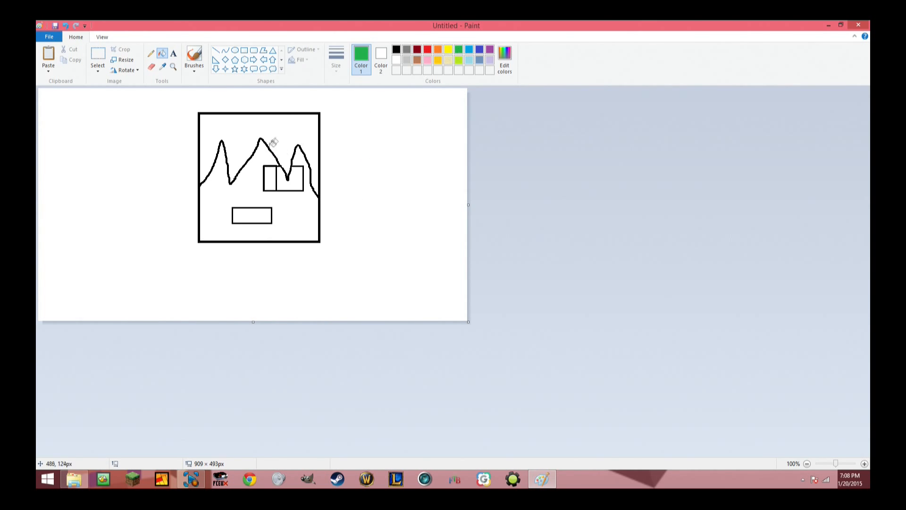
pyautogui.click(274, 143)
pyautogui.click(438, 61)
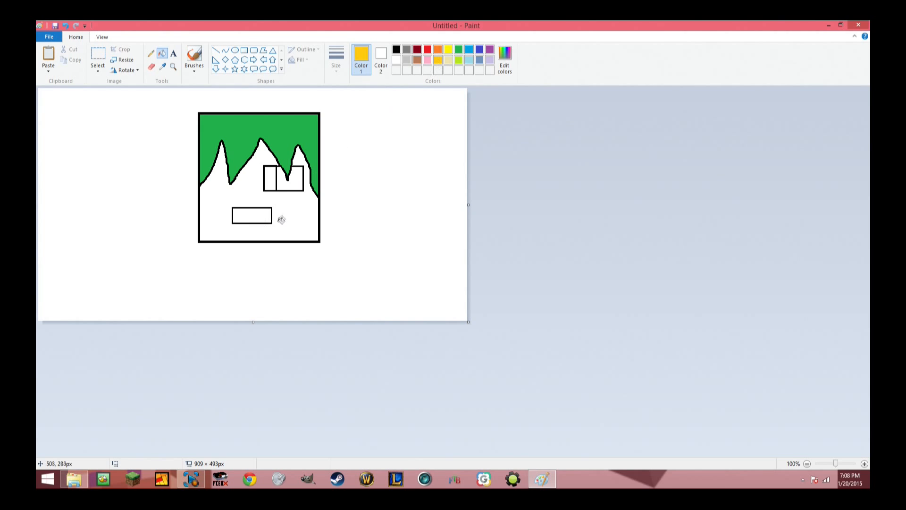
pyautogui.click(282, 217)
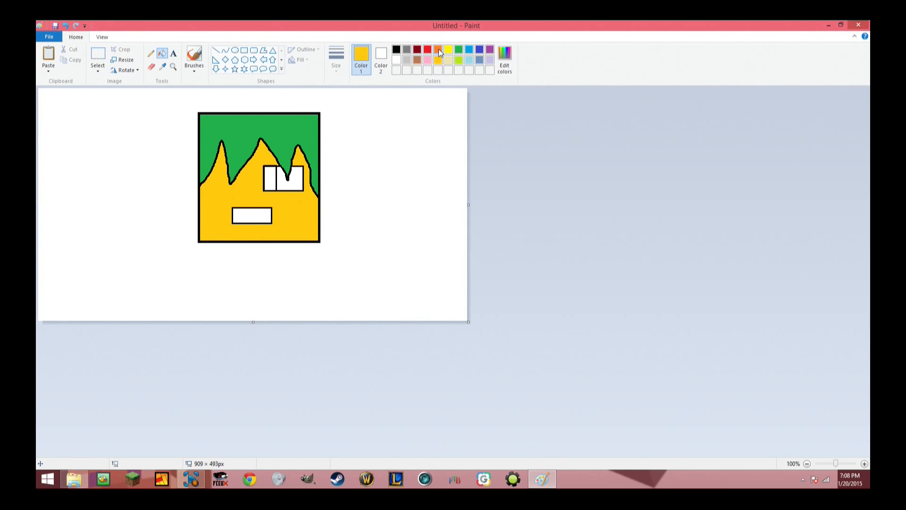
pyautogui.click(438, 50)
pyautogui.click(270, 179)
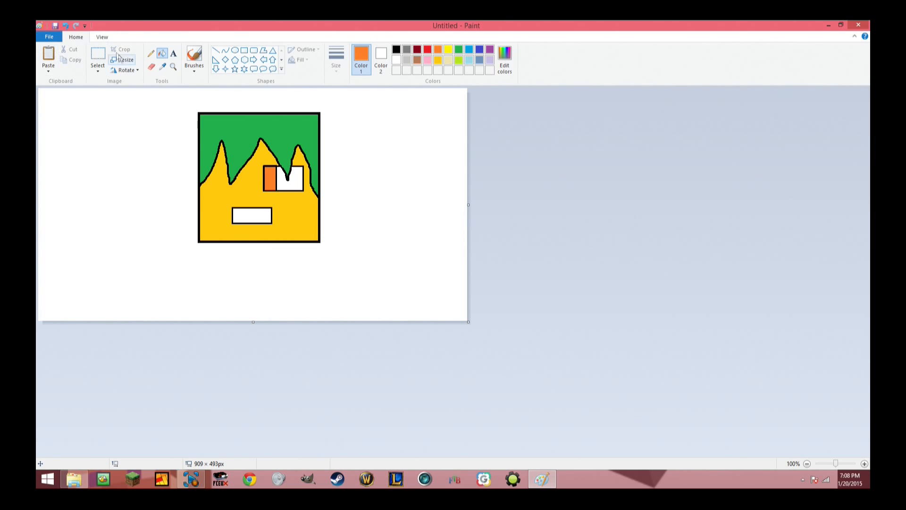
pyautogui.click(49, 36)
pyautogui.moveTo(76, 116)
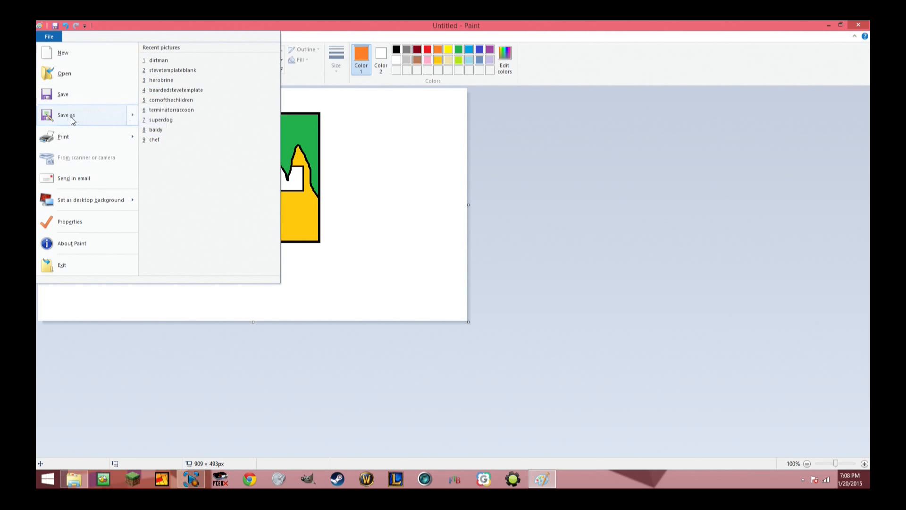
pyautogui.click(167, 24)
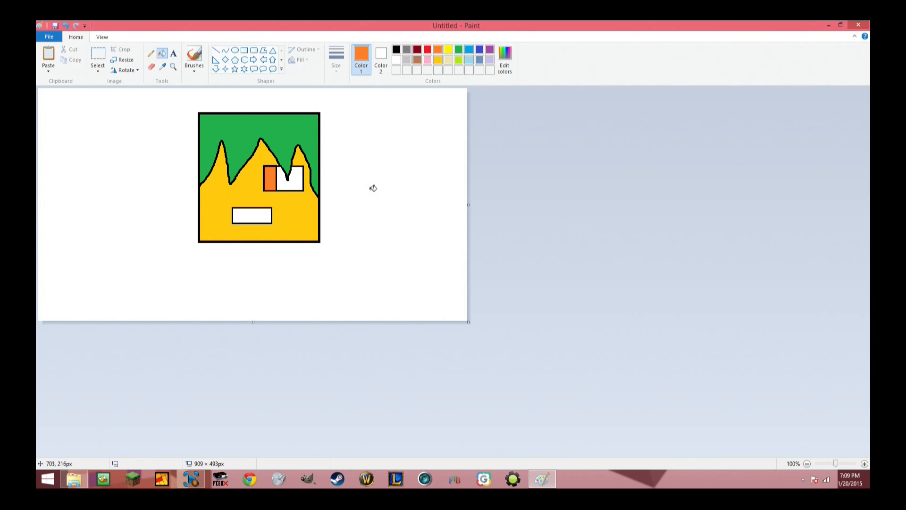
# View the finished character icons in the desktop's youtube icons folder, and return to the drawing in Paint.
pyautogui.click(829, 25)
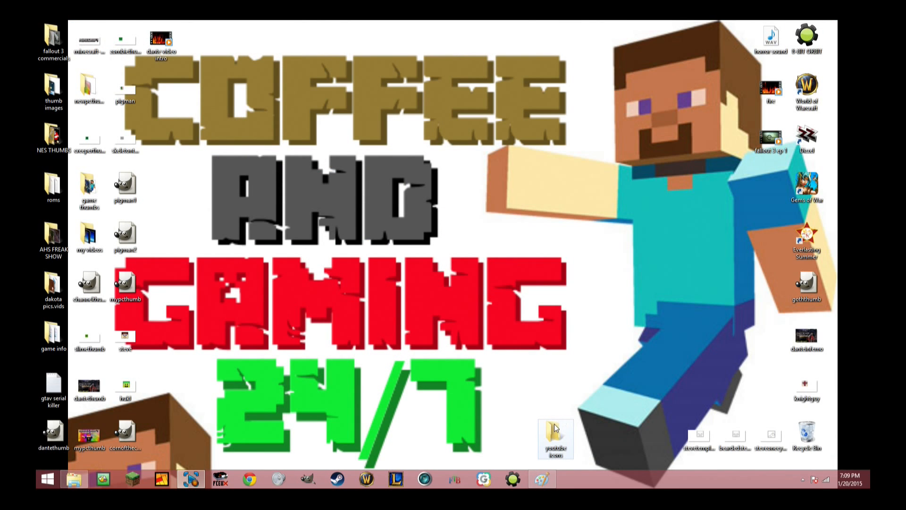
pyautogui.doubleClick(555, 431)
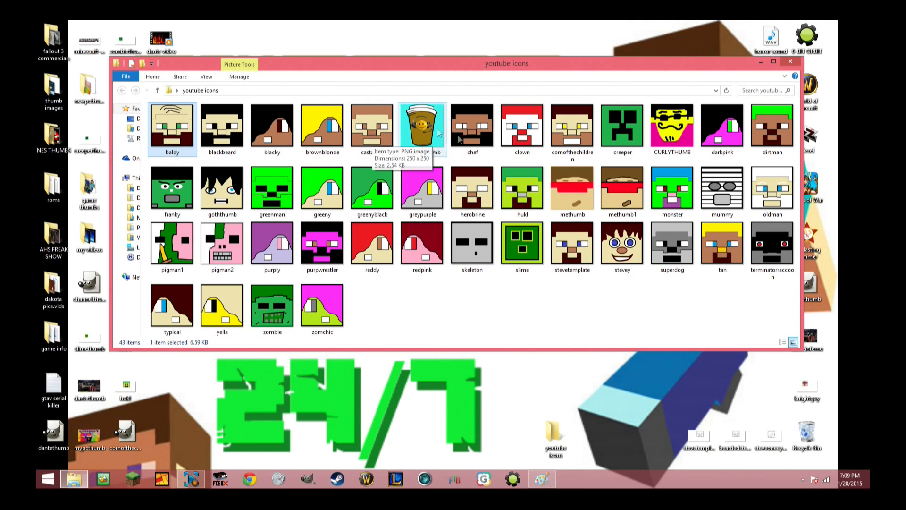
pyautogui.click(760, 63)
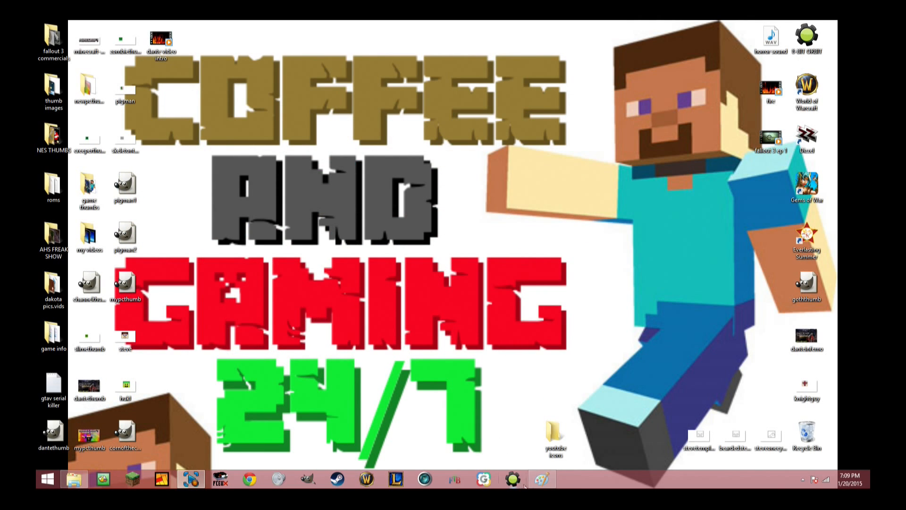
pyautogui.click(542, 480)
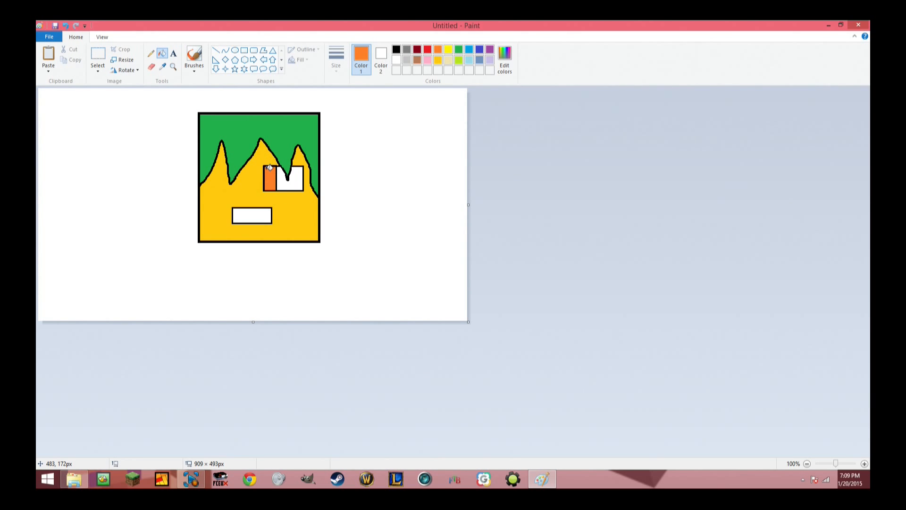
# Save the drawing to the Desktop as a PNG named carrotman and close Paint.
pyautogui.click(49, 37)
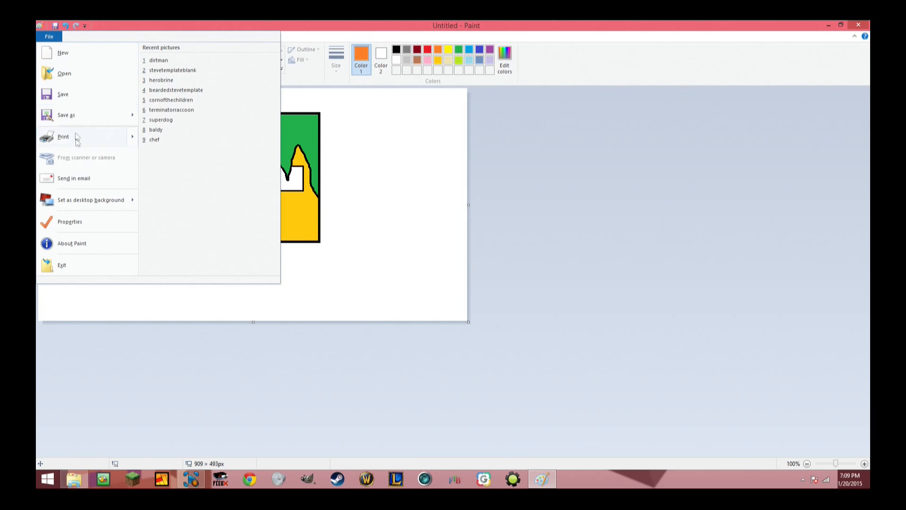
pyautogui.moveTo(77, 117)
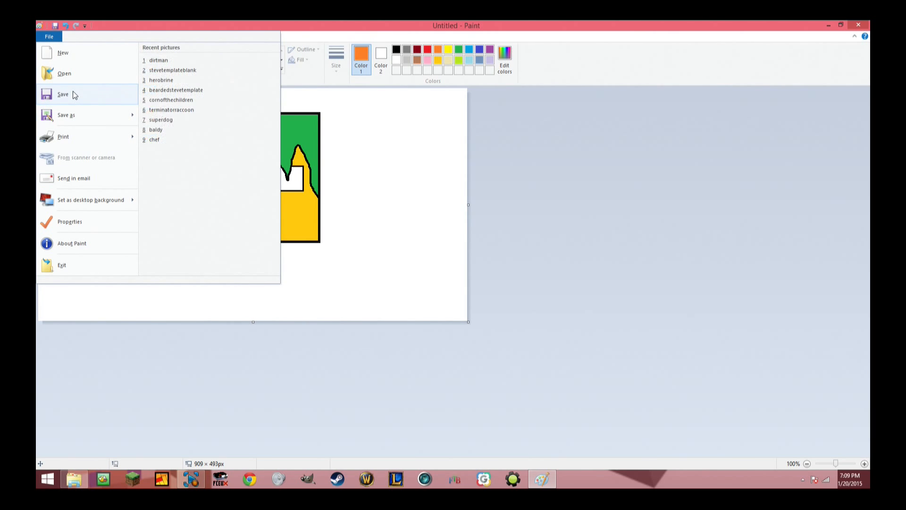
pyautogui.click(74, 94)
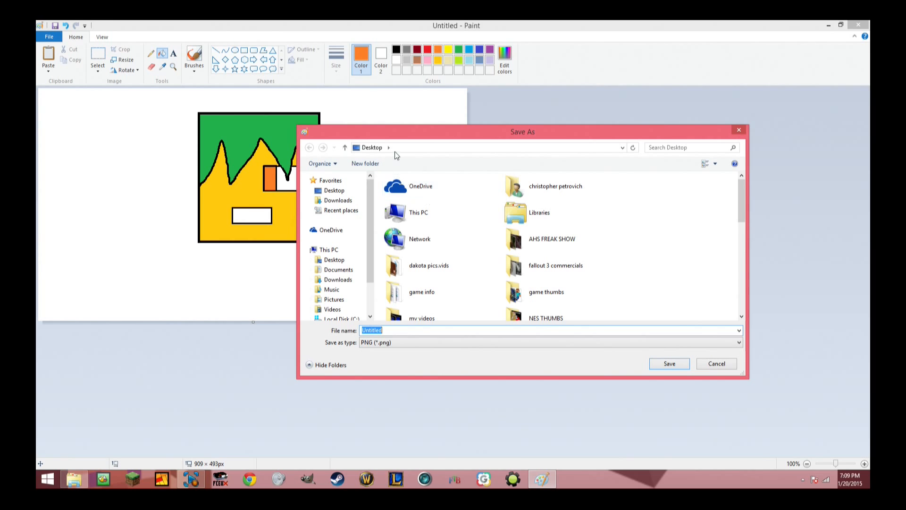
pyautogui.click(338, 261)
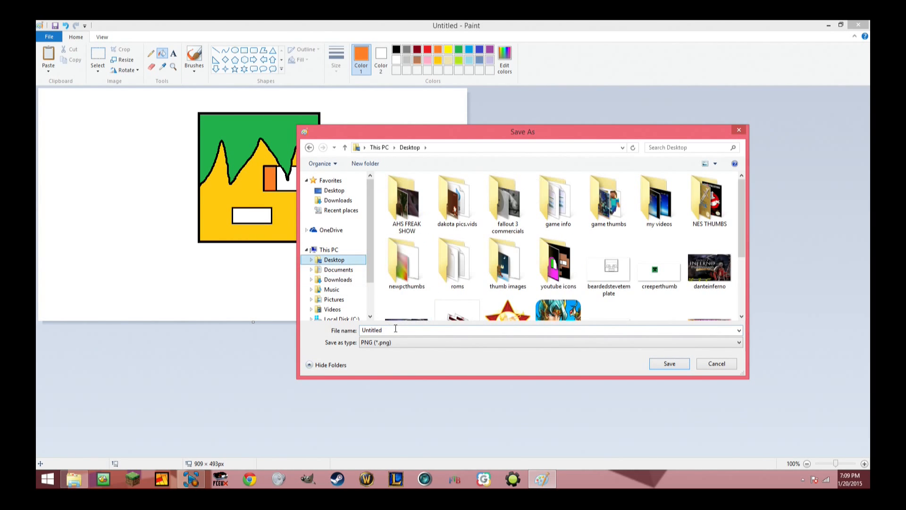
pyautogui.write('carrotman')
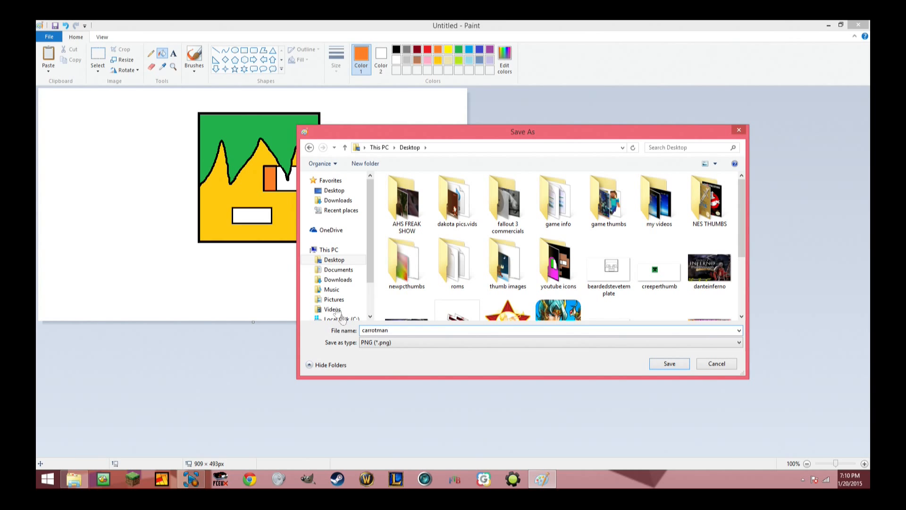
pyautogui.click(338, 260)
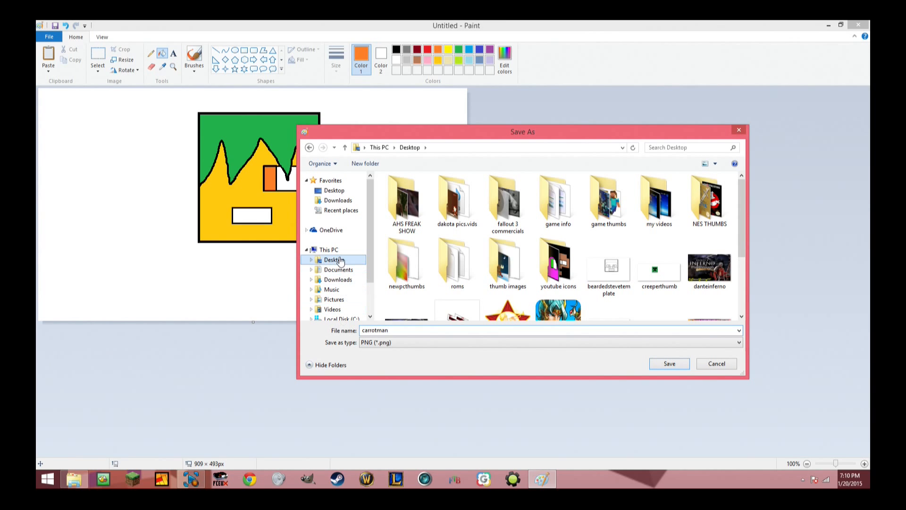
pyautogui.click(682, 367)
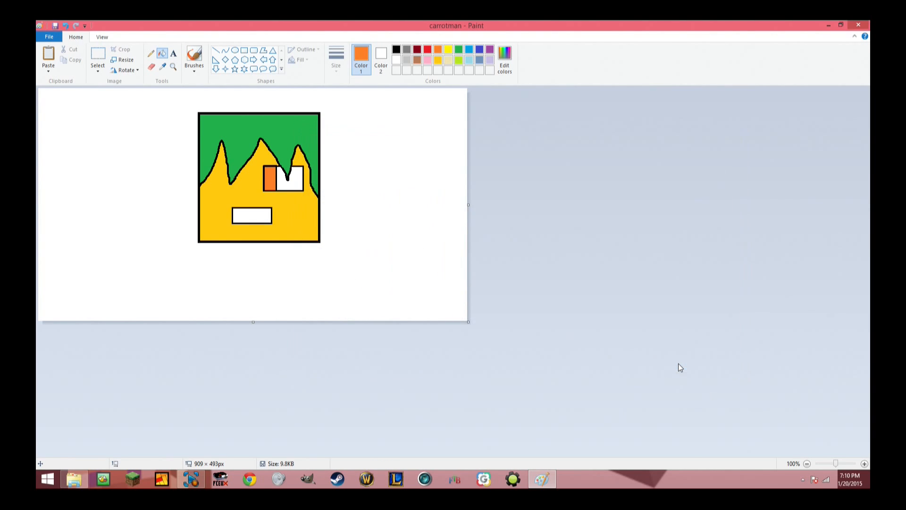
pyautogui.click(859, 26)
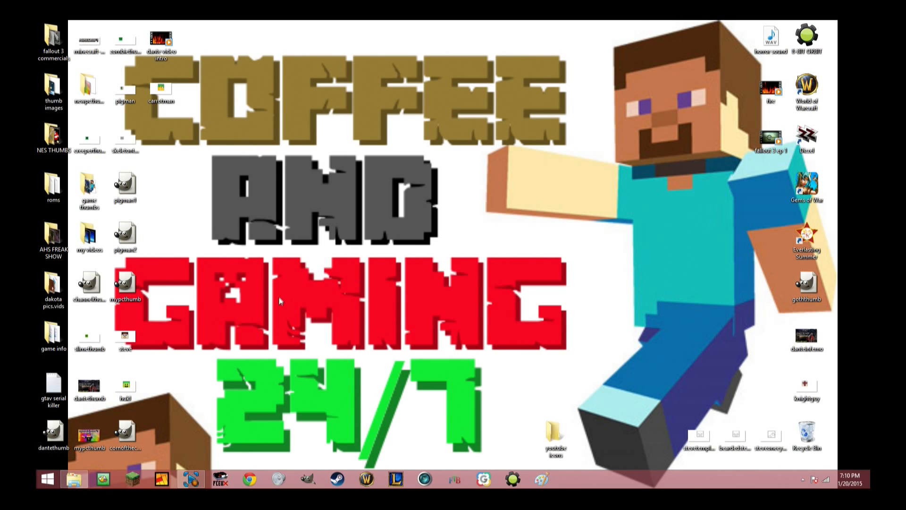
# Preview the carrotman image from the desktop in Windows Photo Viewer and close the preview.
pyautogui.click(308, 480)
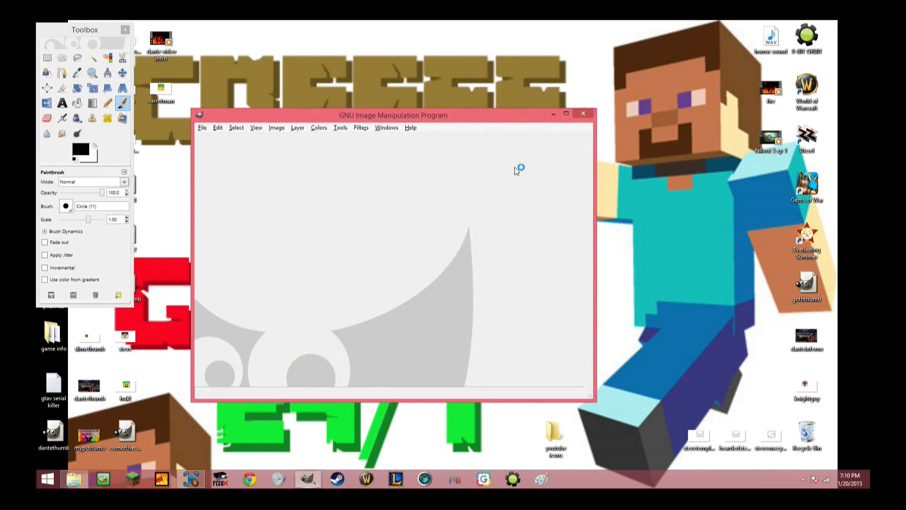
pyautogui.click(584, 115)
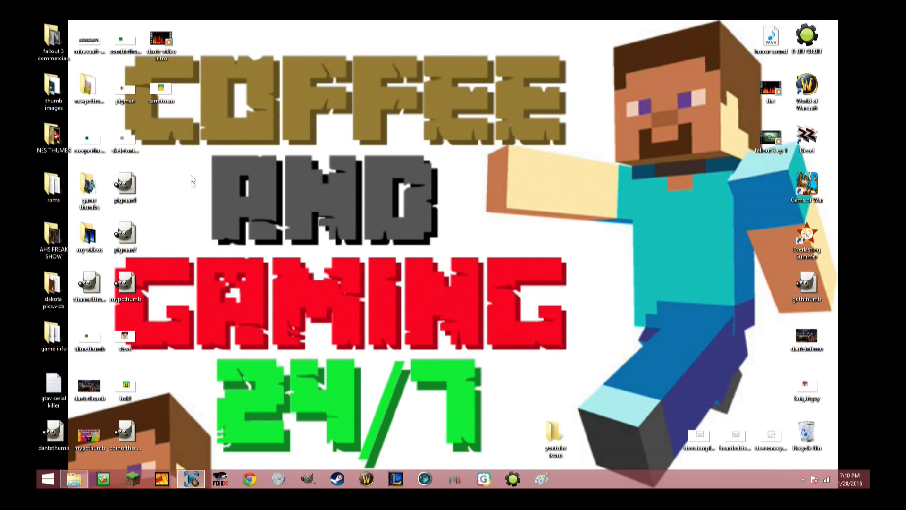
pyautogui.moveTo(162, 89); pyautogui.dragTo(335, 185)
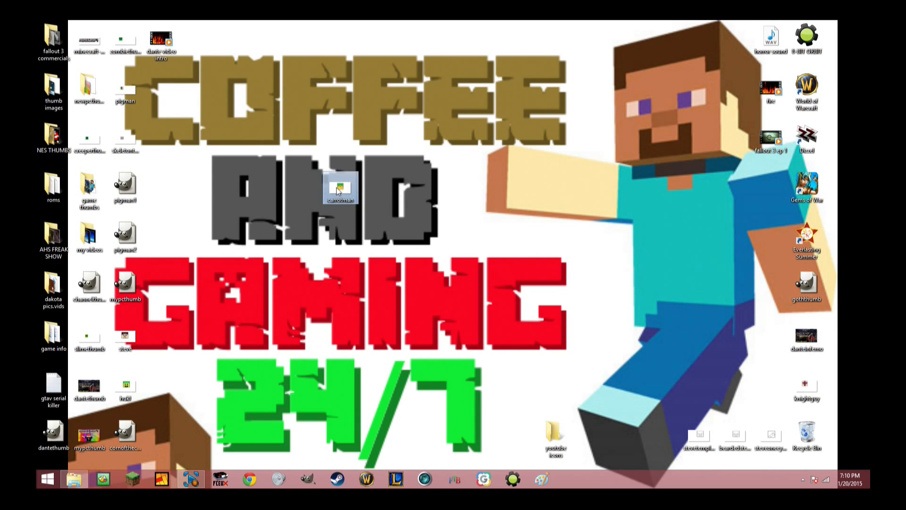
pyautogui.rightClick(337, 187)
pyautogui.click(363, 193)
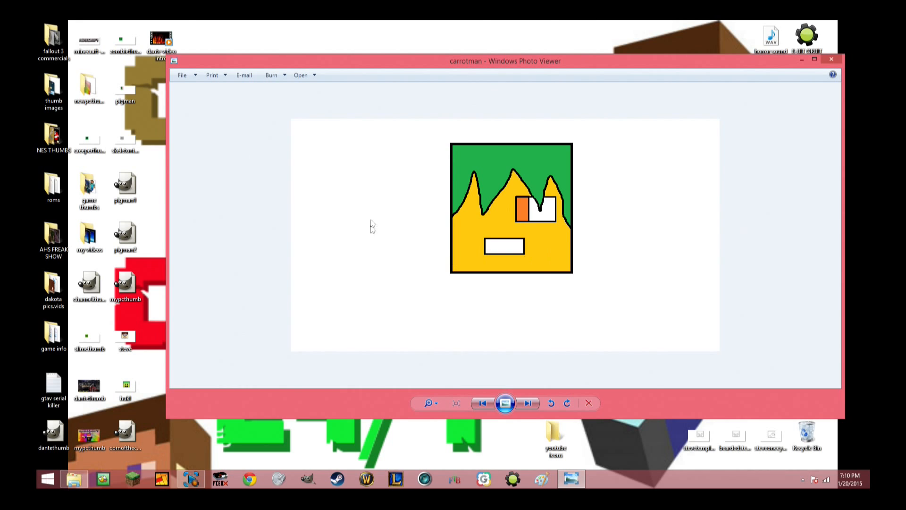
pyautogui.click(831, 58)
# Move the carrotman file to a free spot nearer the desktop's icon columns and open it in GIMP.
pyautogui.moveTo(340, 188); pyautogui.dragTo(204, 191)
pyautogui.rightClick(200, 190)
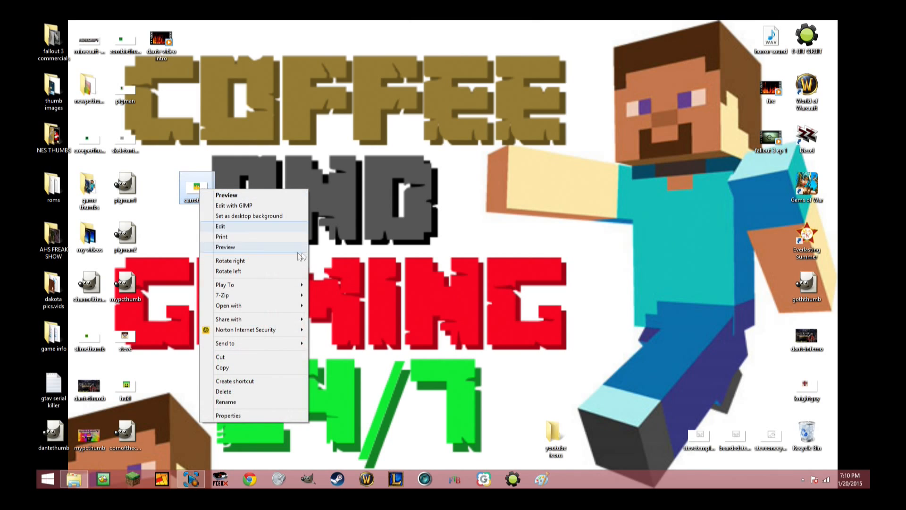
pyautogui.click(251, 205)
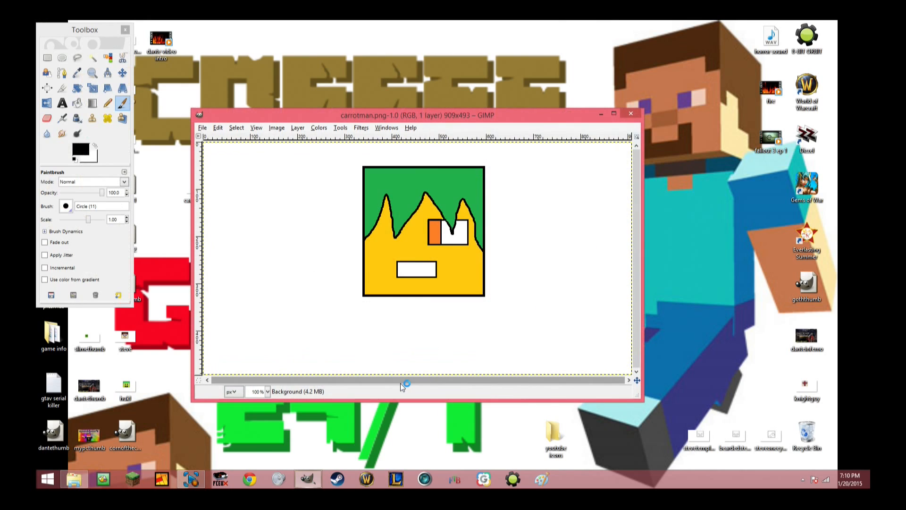
# Locate carrotman.png on the Desktop in the Open Image dialog, and dismiss the dialog without opening the file.
pyautogui.click(202, 129)
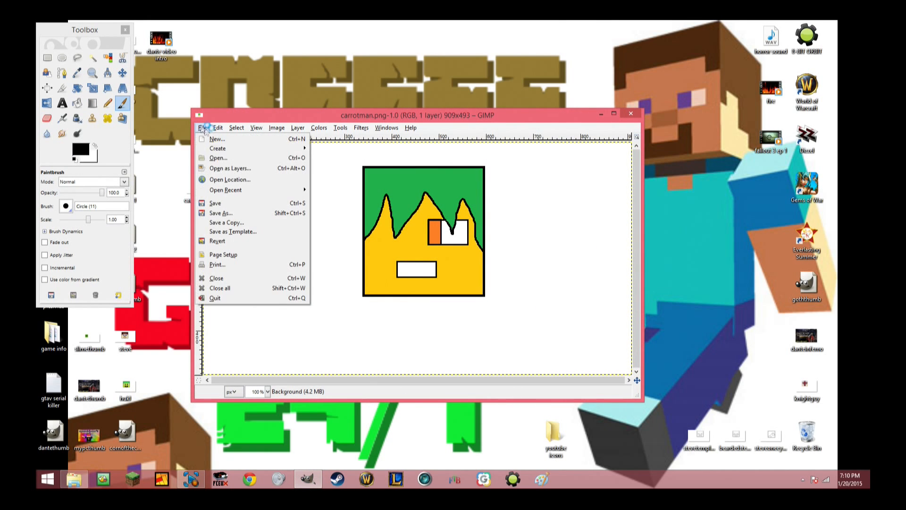
pyautogui.click(212, 160)
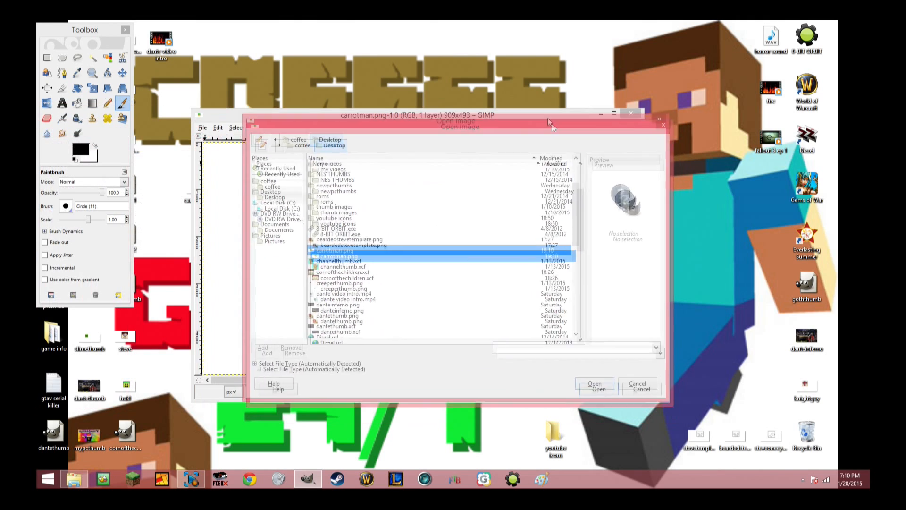
pyautogui.click(226, 157)
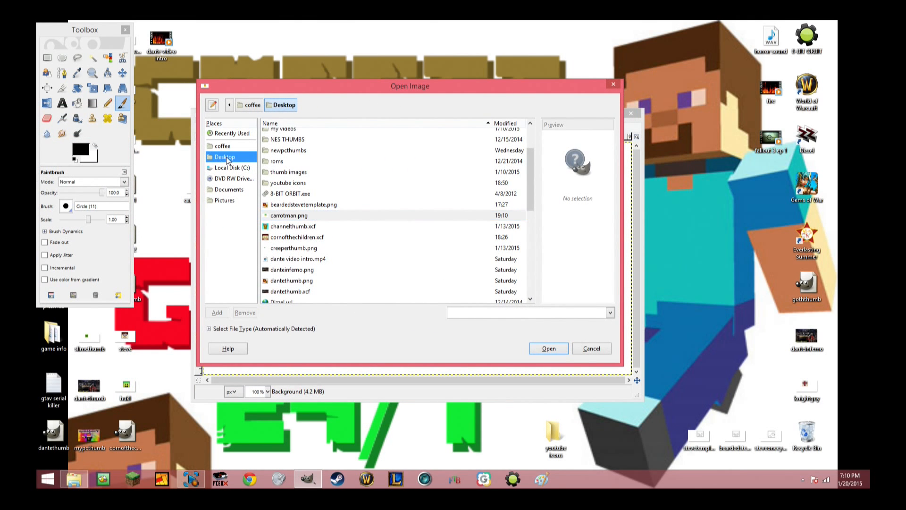
pyautogui.click(287, 216)
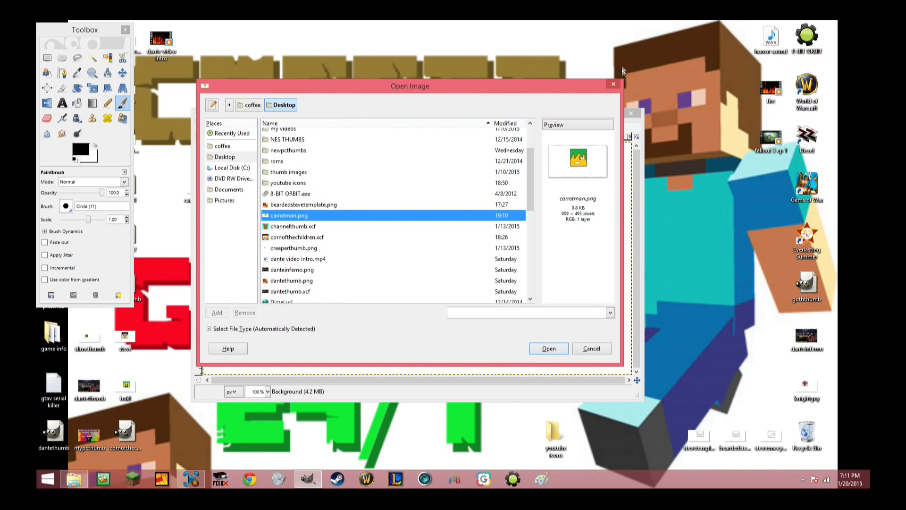
pyautogui.click(616, 83)
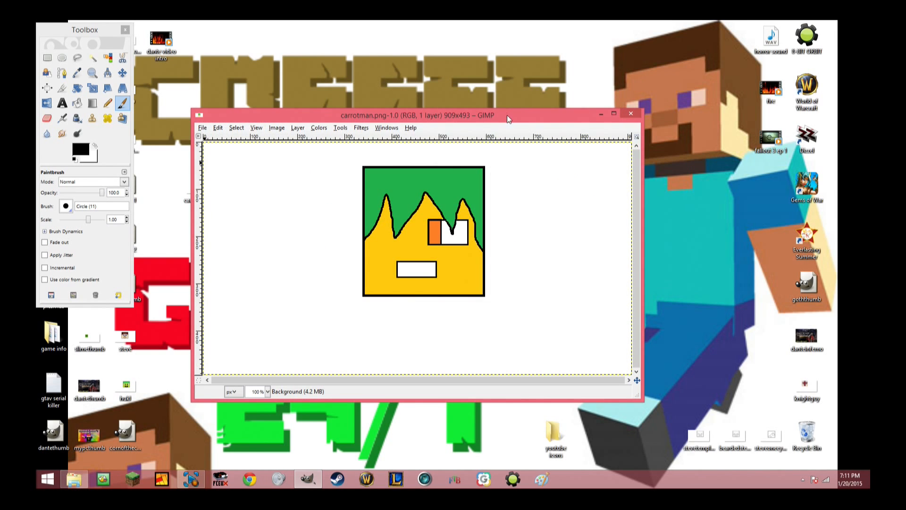
# Shrink the carrotman image window, reposition it and the toolbox on the desktop, and close GIMP.
pyautogui.moveTo(508, 115); pyautogui.dragTo(470, 71)
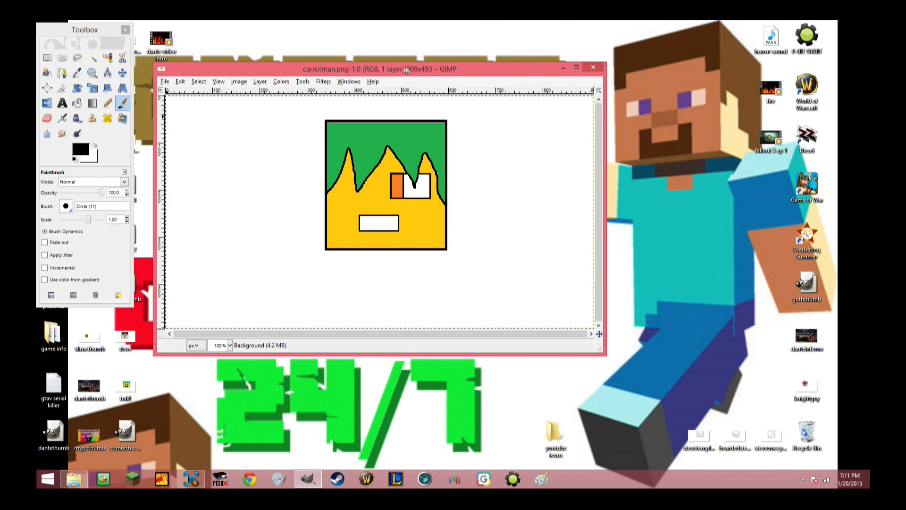
pyautogui.moveTo(406, 70); pyautogui.dragTo(431, 85)
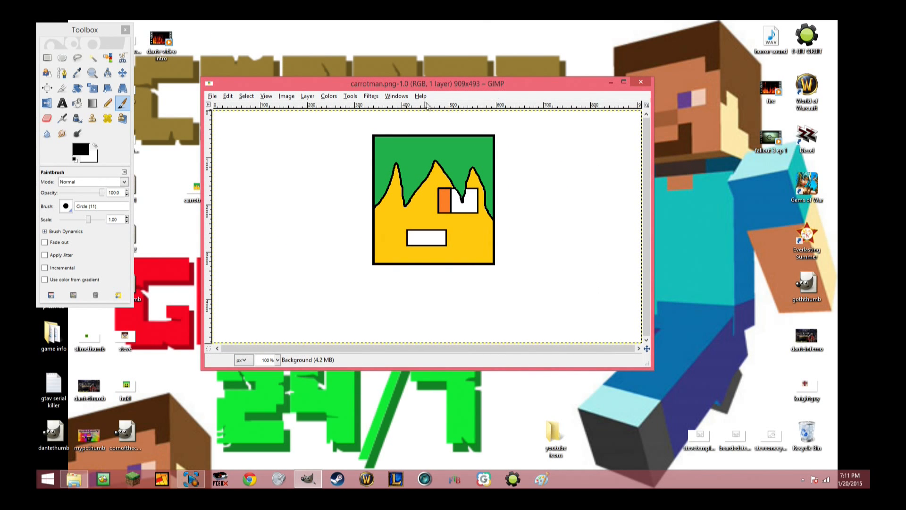
pyautogui.moveTo(340, 87); pyautogui.dragTo(324, 64)
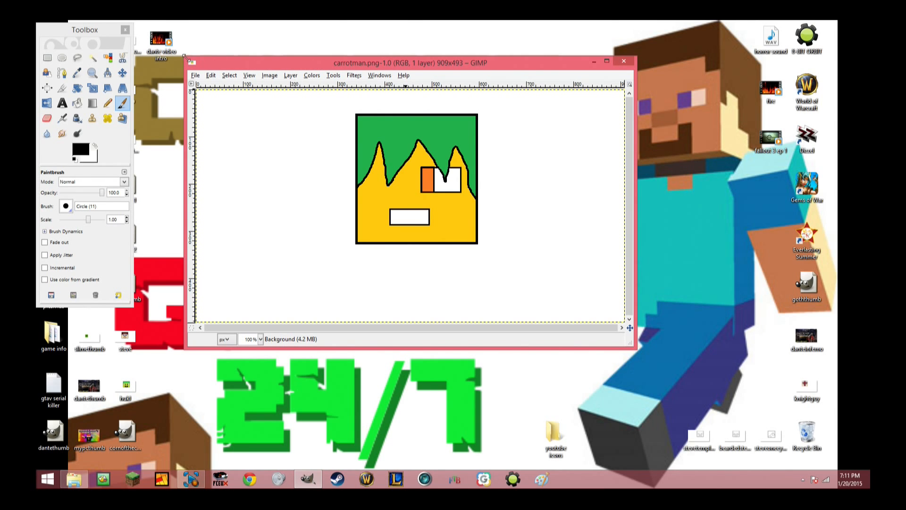
pyautogui.moveTo(185, 58); pyautogui.dragTo(325, 120)
pyautogui.moveTo(476, 125); pyautogui.dragTo(365, 88)
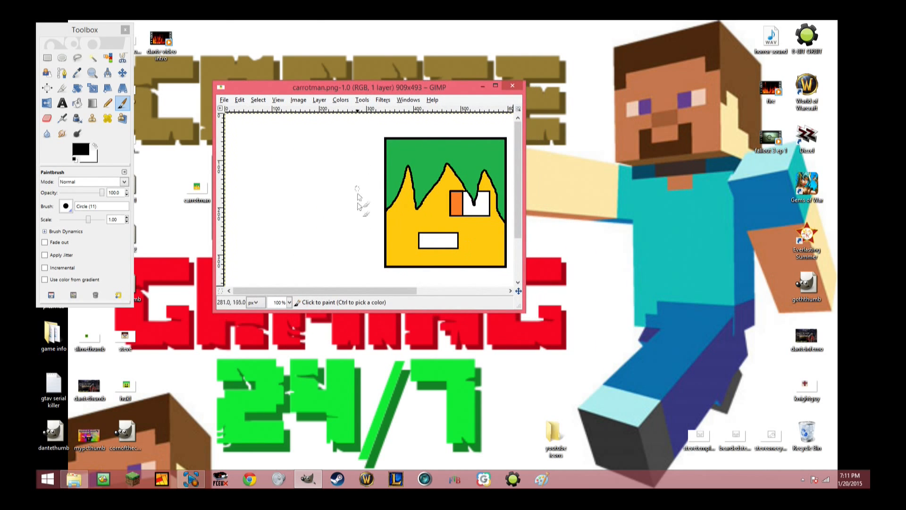
pyautogui.moveTo(345, 291); pyautogui.dragTo(389, 291)
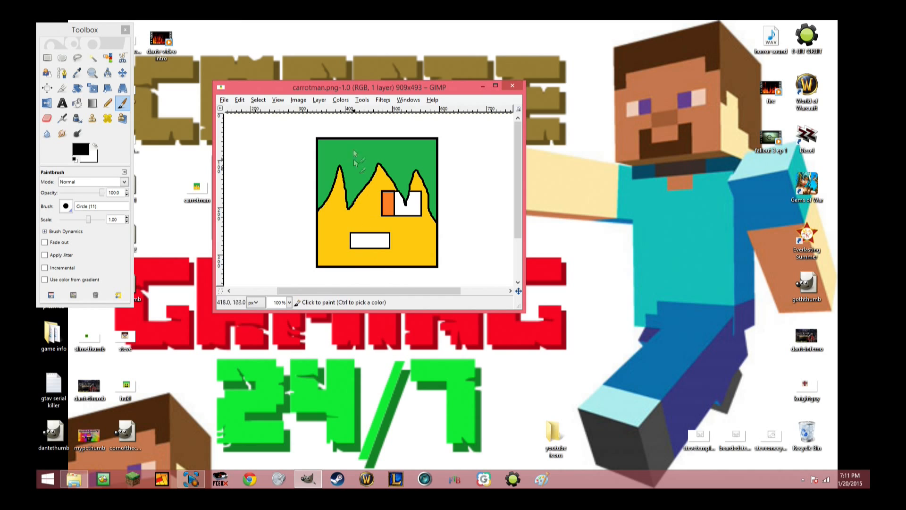
pyautogui.moveTo(313, 84); pyautogui.dragTo(426, 87)
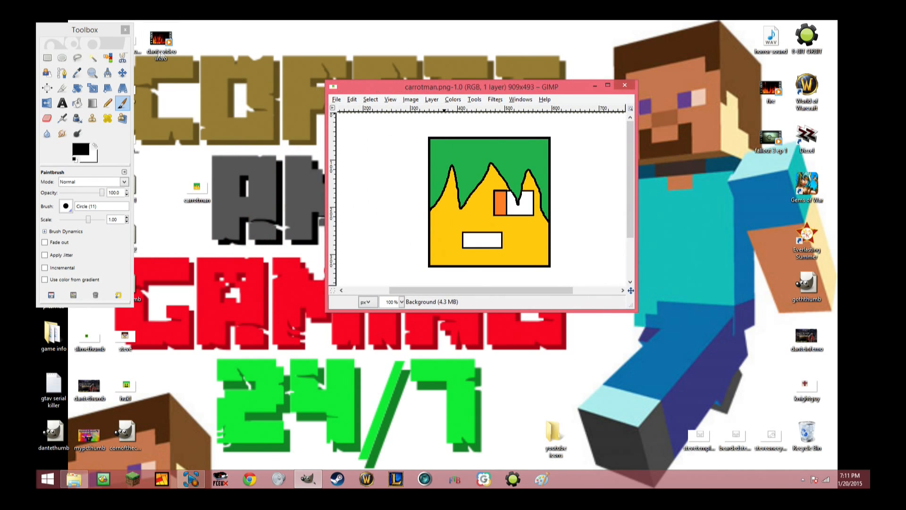
pyautogui.moveTo(111, 30); pyautogui.dragTo(286, 73)
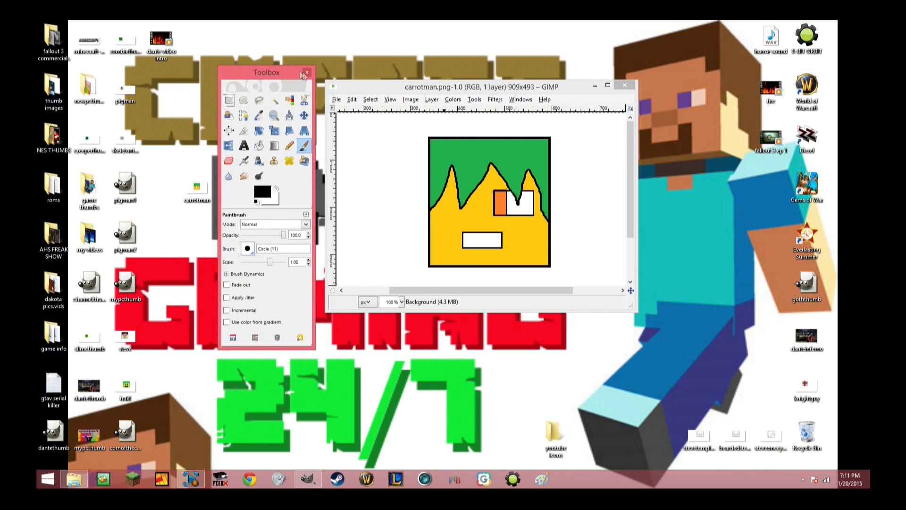
pyautogui.moveTo(350, 87); pyautogui.dragTo(352, 89)
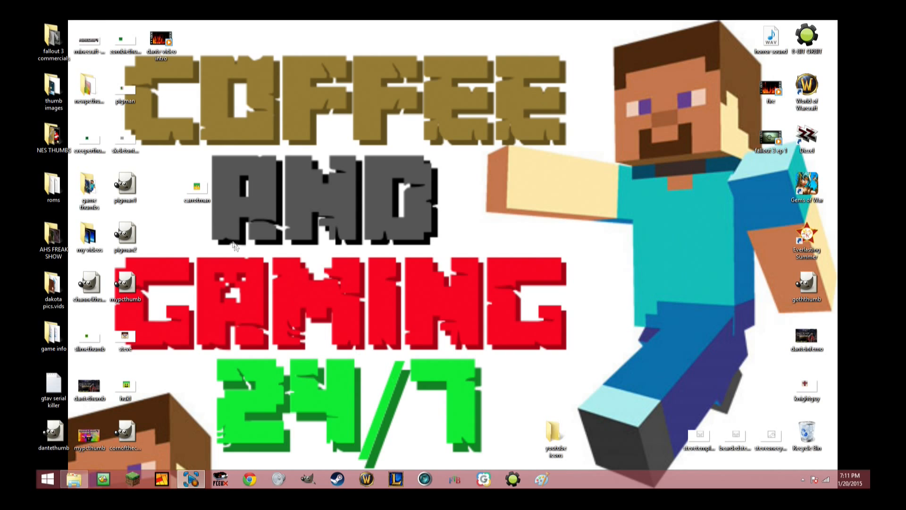
# Reopen the desktop's carrotman file in GIMP and arrange the toolbox and image window side by side.
pyautogui.rightClick(204, 188)
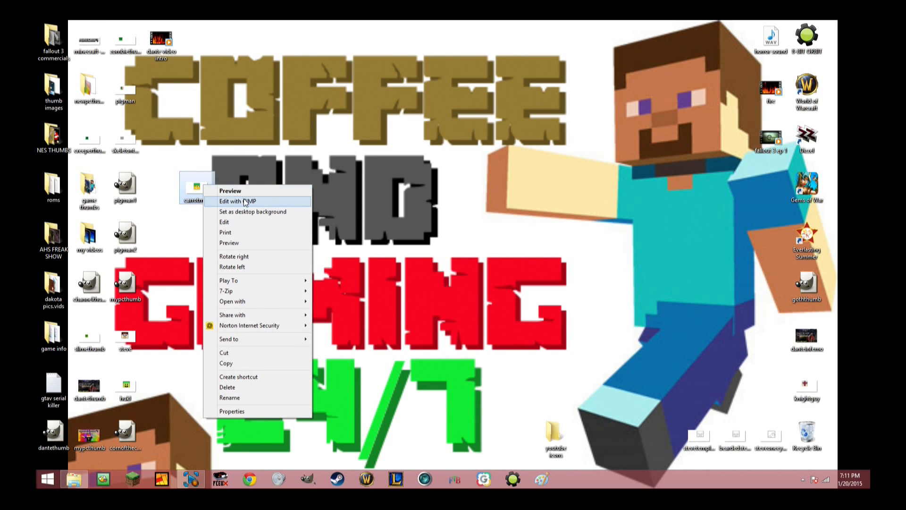
pyautogui.click(244, 200)
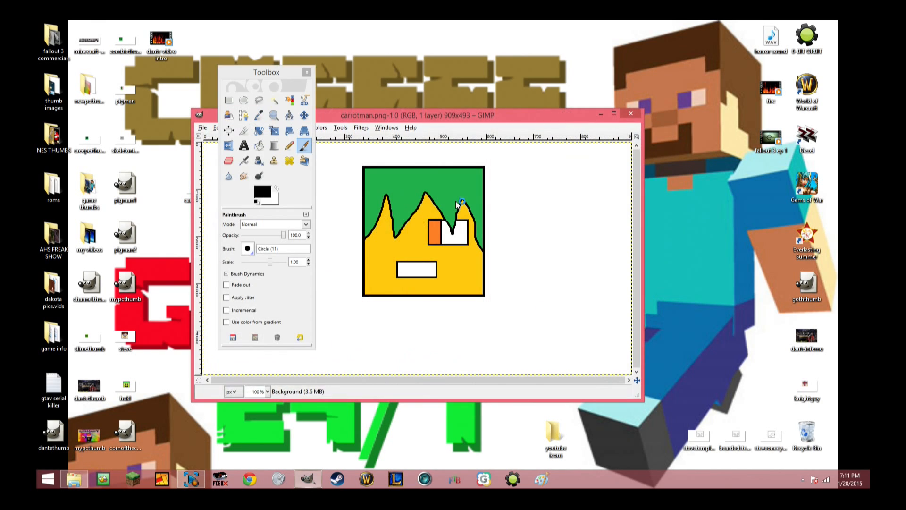
pyautogui.moveTo(257, 74); pyautogui.dragTo(141, 84)
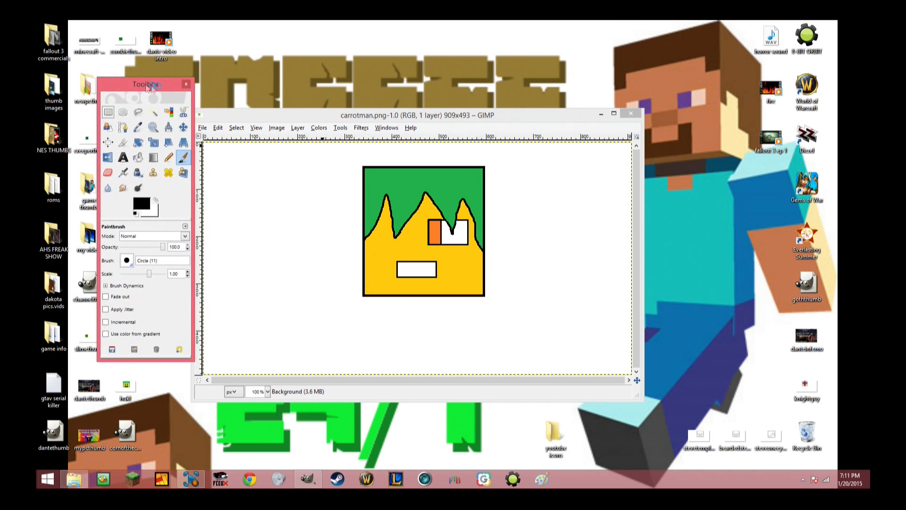
pyautogui.moveTo(345, 118); pyautogui.dragTo(353, 74)
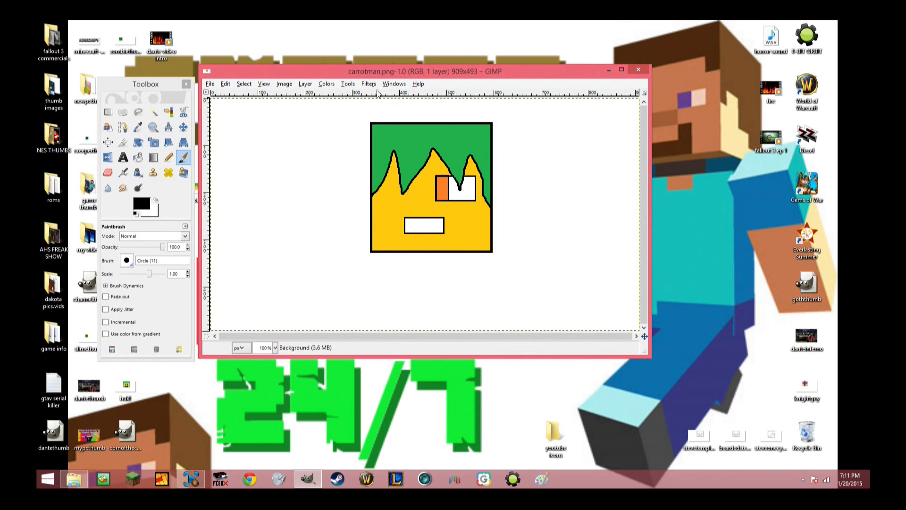
# Resize the toolbox so its tools show in seven columns, and place it beside the image window.
pyautogui.click(391, 84)
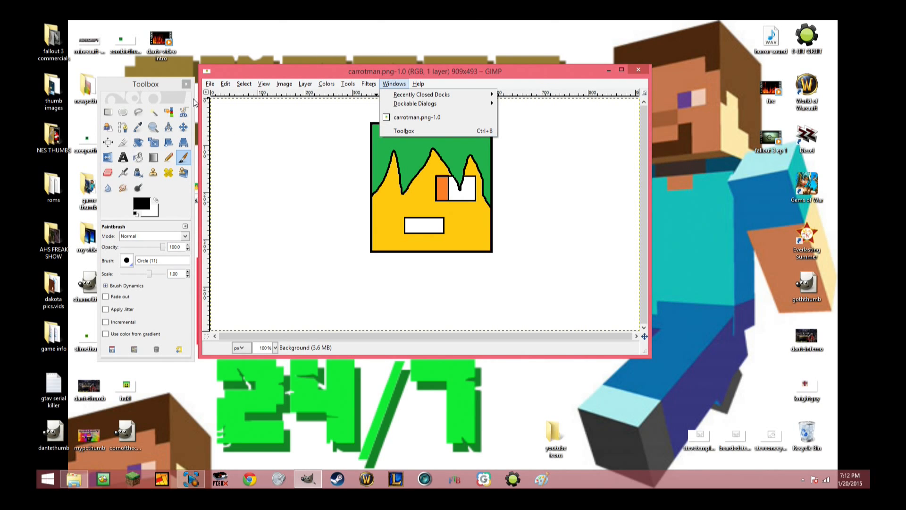
pyautogui.click(177, 85)
pyautogui.moveTo(177, 85); pyautogui.dragTo(303, 87)
pyautogui.moveTo(320, 119); pyautogui.dragTo(260, 122)
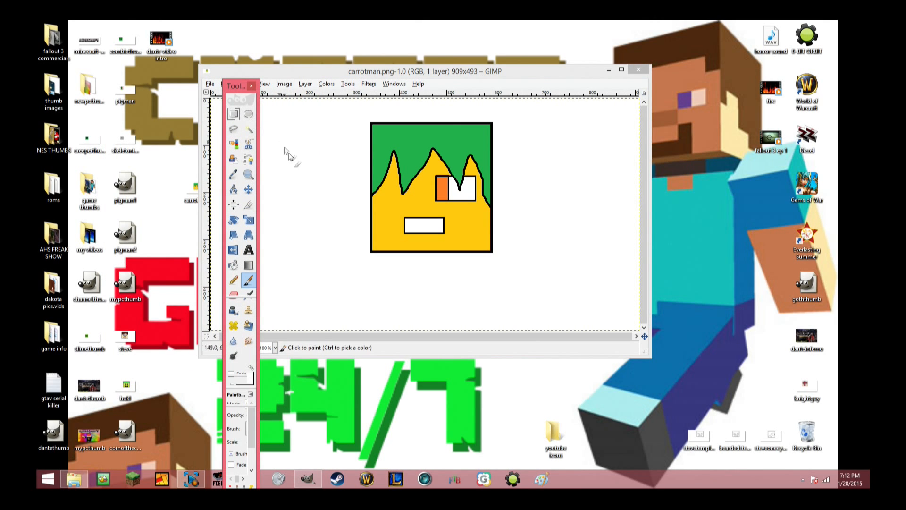
pyautogui.moveTo(257, 177); pyautogui.dragTo(336, 175)
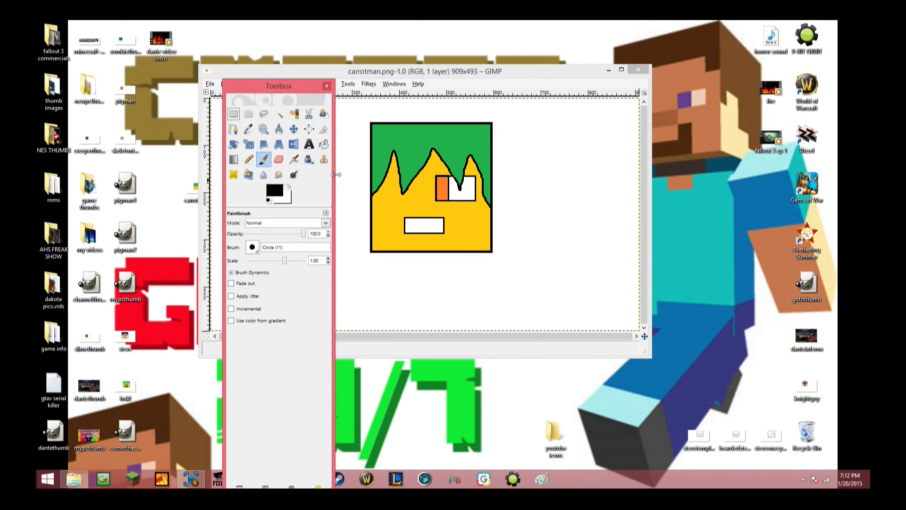
pyautogui.moveTo(278, 80); pyautogui.dragTo(145, 72)
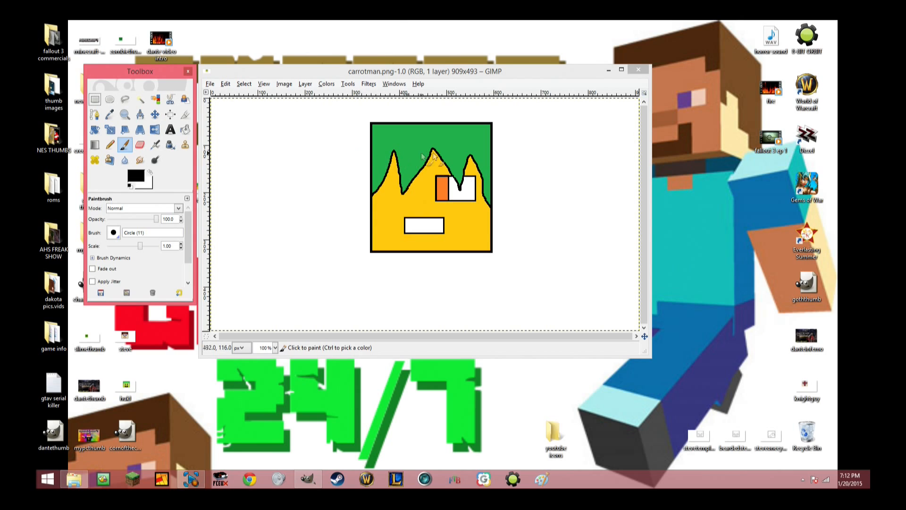
# Select the whole carrot man head with a rectangular selection of about 264 by 280 pixels along its black outline.
pyautogui.click(96, 101)
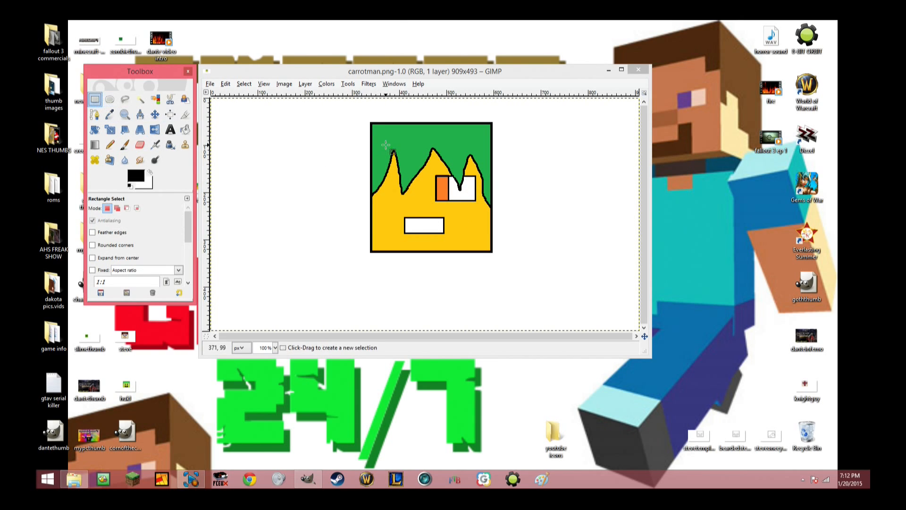
pyautogui.moveTo(369, 122); pyautogui.dragTo(501, 261)
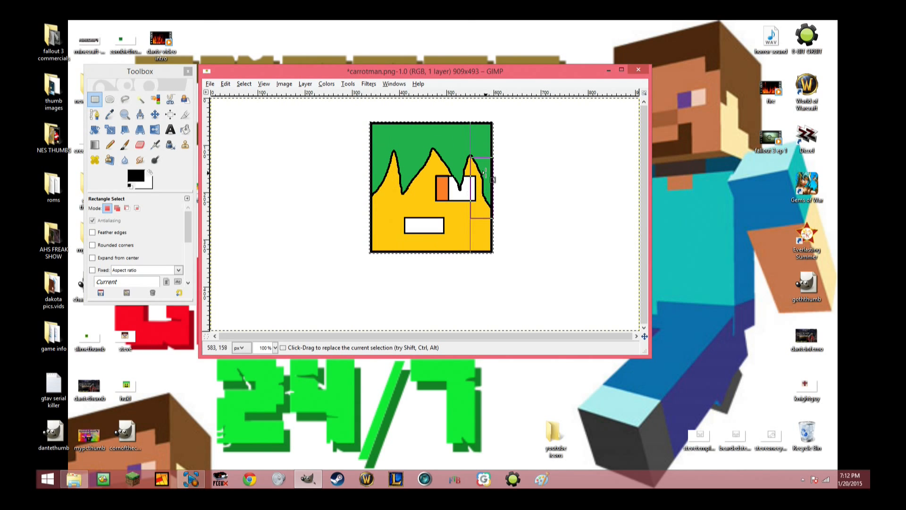
pyautogui.hotkey('ctrl', 'z')
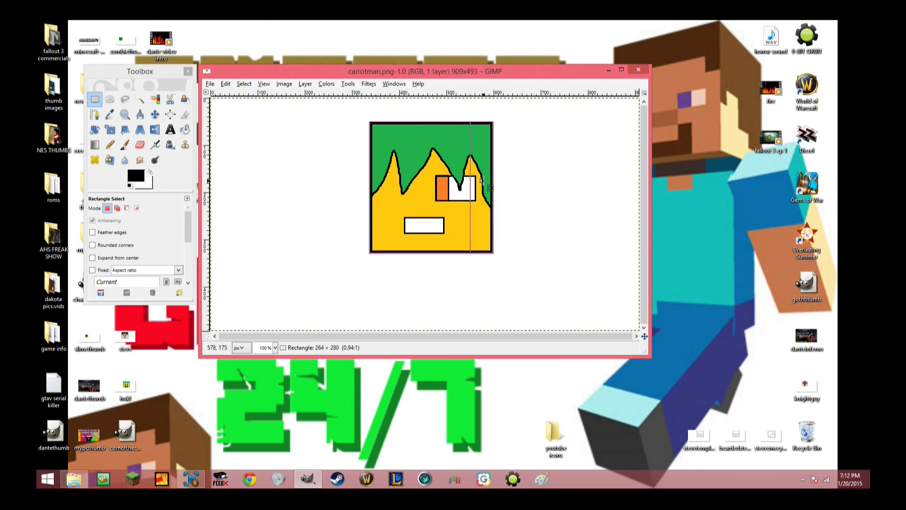
pyautogui.moveTo(482, 180); pyautogui.dragTo(446, 215)
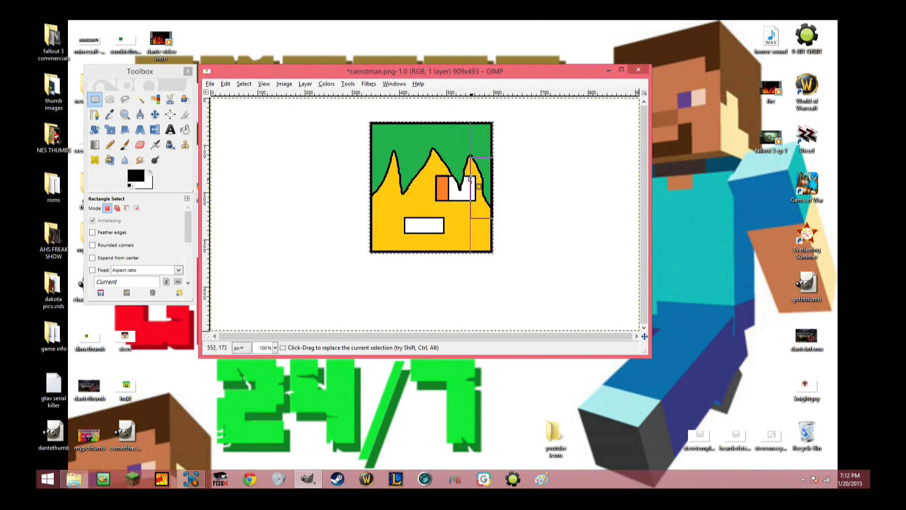
# Scale the selected head to a width of 250 pixels and a height of 250 pixels.
pyautogui.click(111, 131)
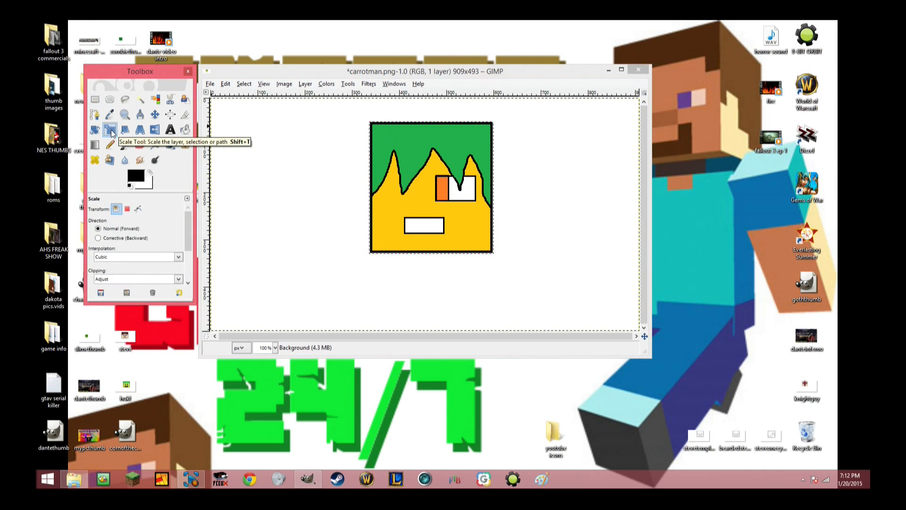
pyautogui.click(425, 178)
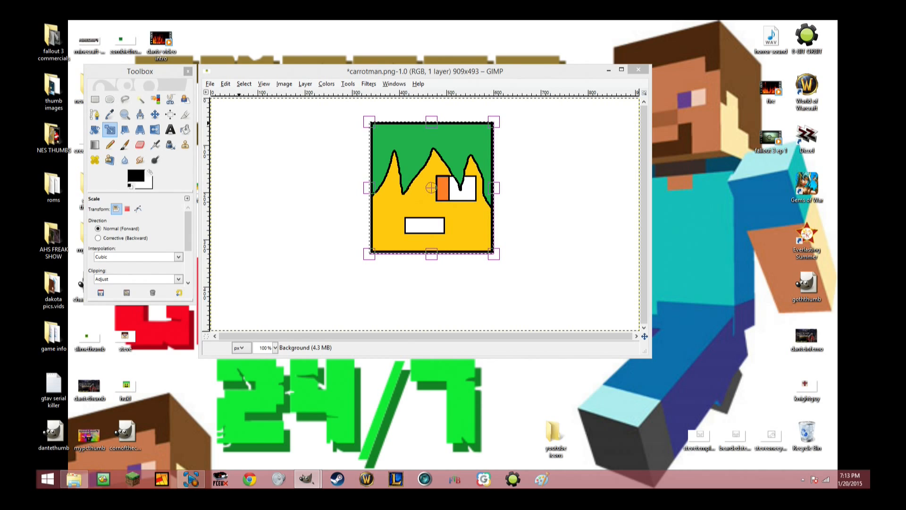
pyautogui.click(443, 185)
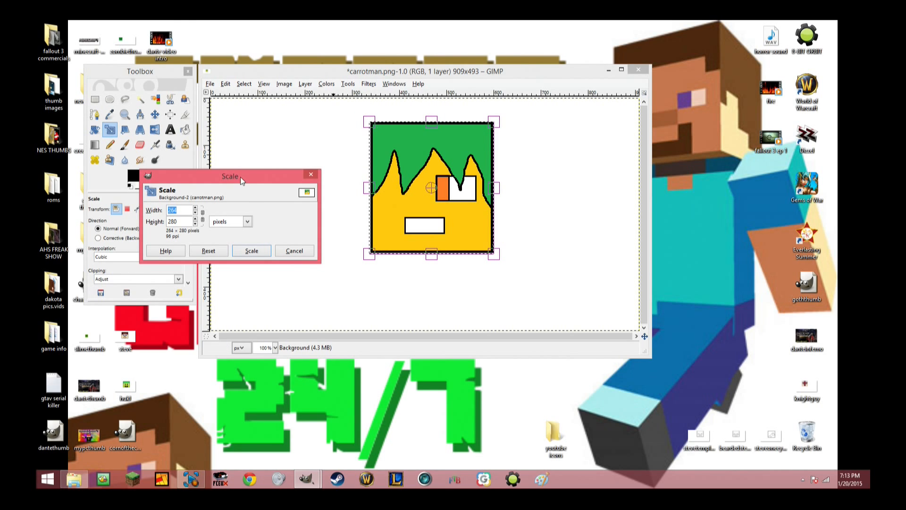
pyautogui.moveTo(240, 176); pyautogui.dragTo(262, 170)
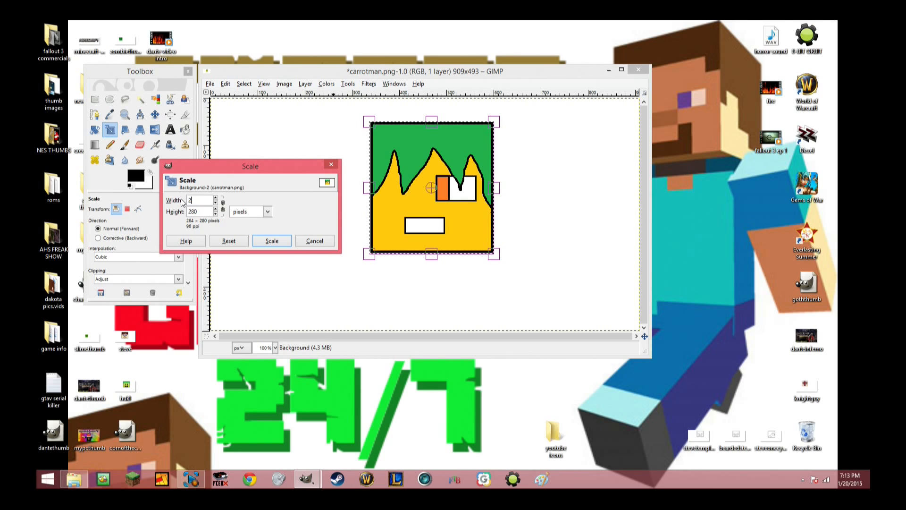
pyautogui.write('0')
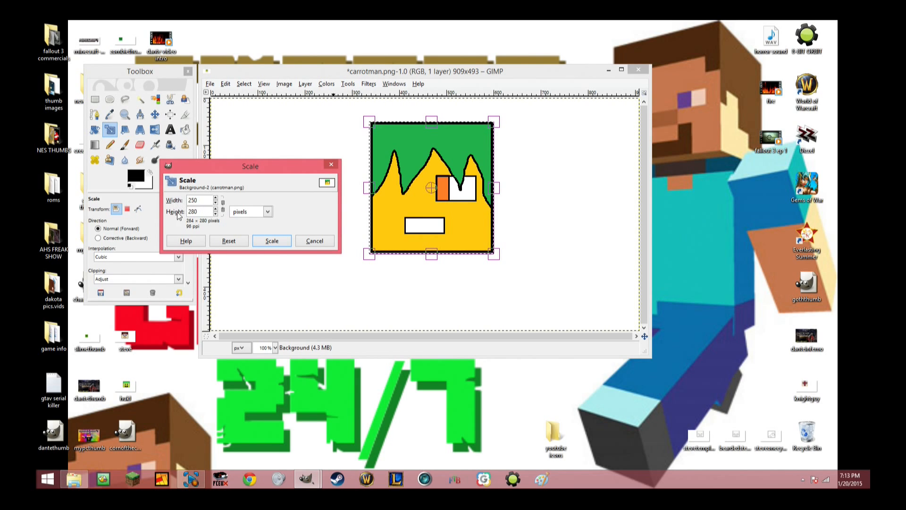
pyautogui.moveTo(206, 211); pyautogui.dragTo(183, 211)
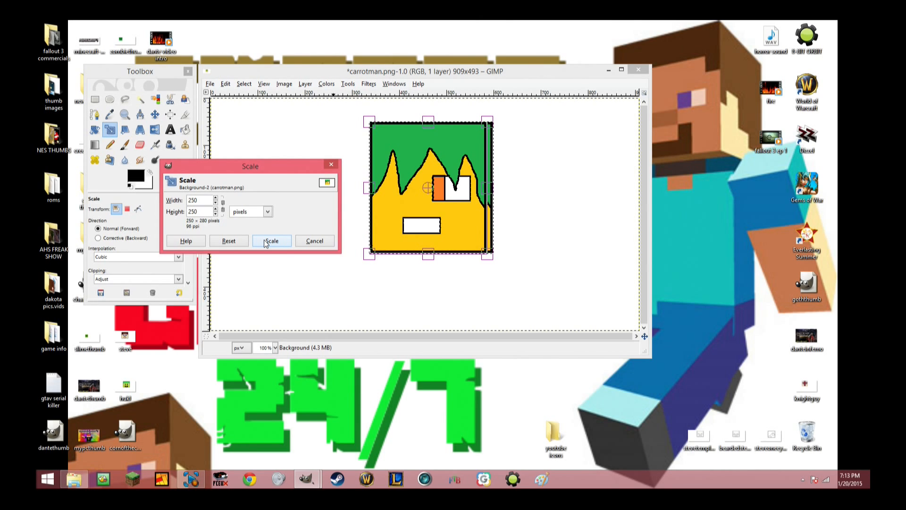
pyautogui.doubleClick(198, 201)
pyautogui.write('250')
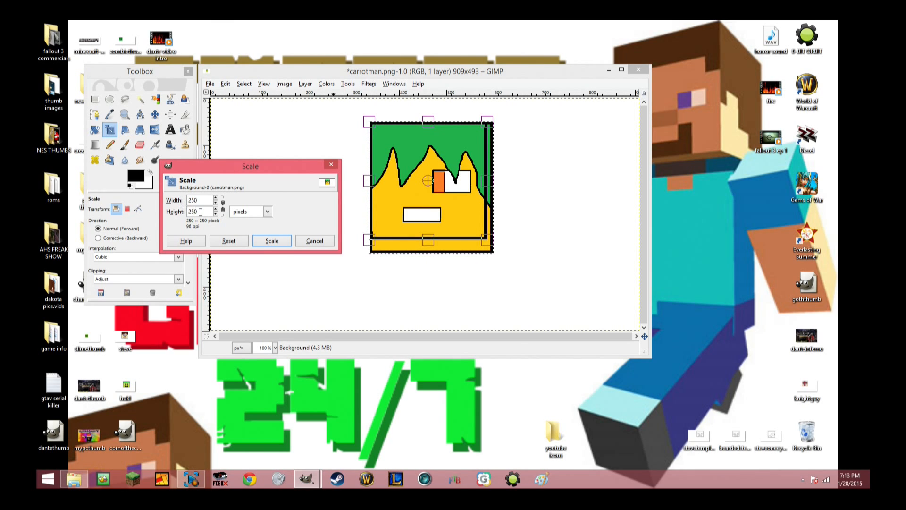
pyautogui.press('Tab')
pyautogui.write('25')
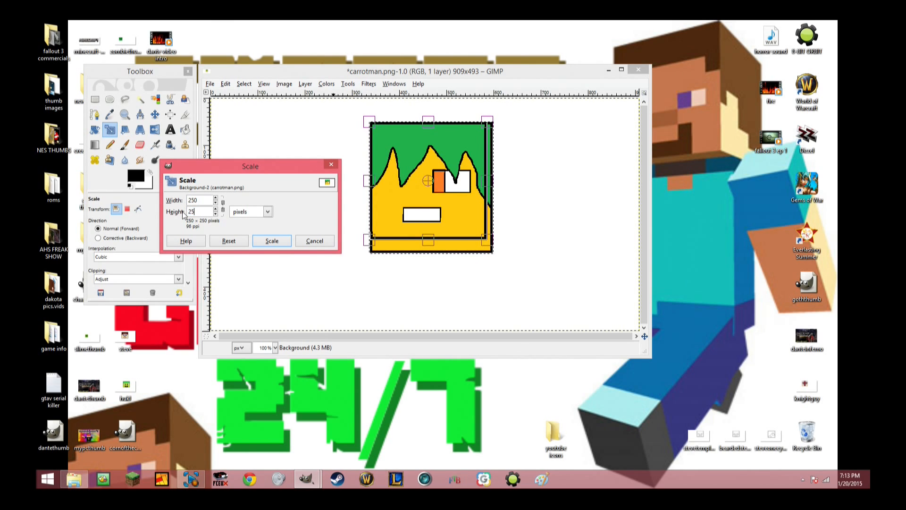
pyautogui.write('0')
pyautogui.click(272, 241)
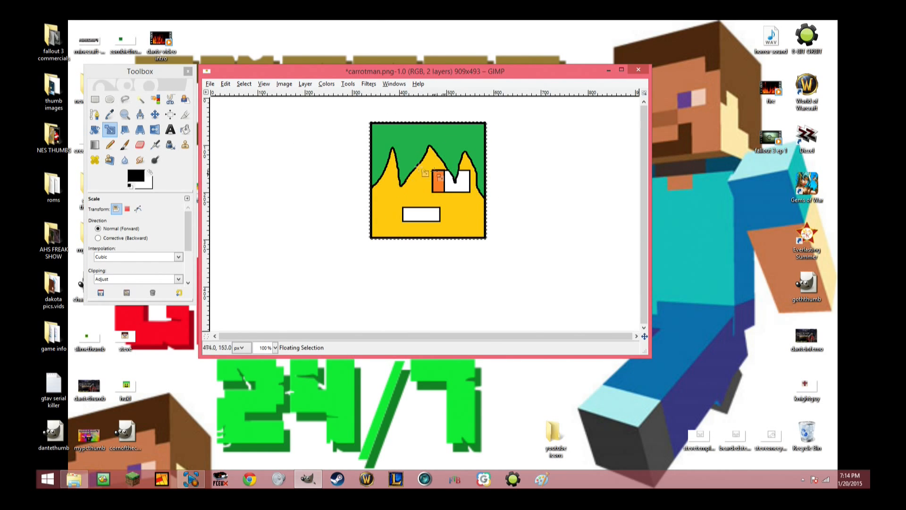
# Copy the scaled head to the clipboard.
pyautogui.click(225, 84)
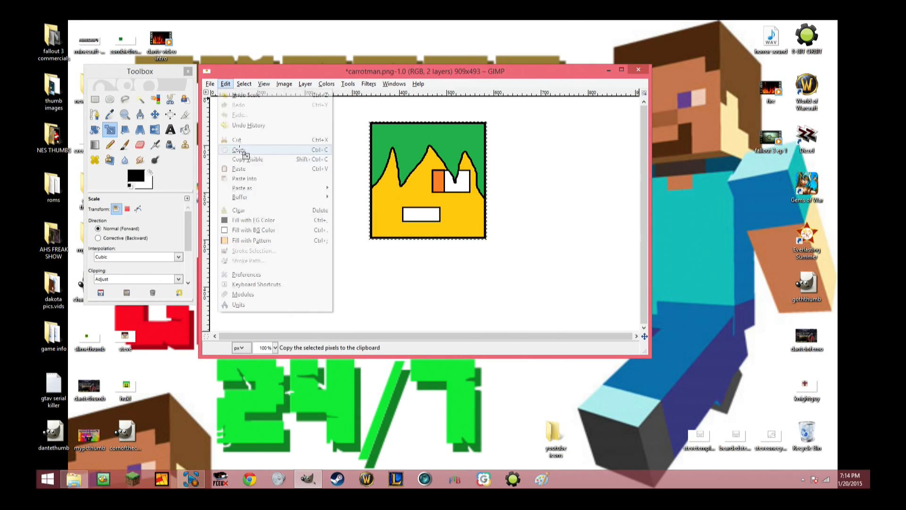
pyautogui.click(240, 151)
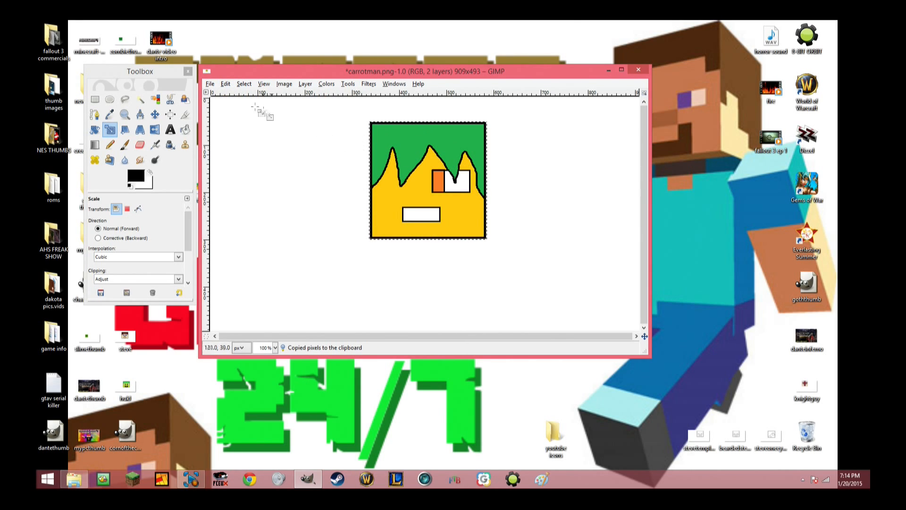
# Create a new image with a width of 250 pixels and a height of 250 pixels.
pyautogui.hotkey('ctrl', 'v')
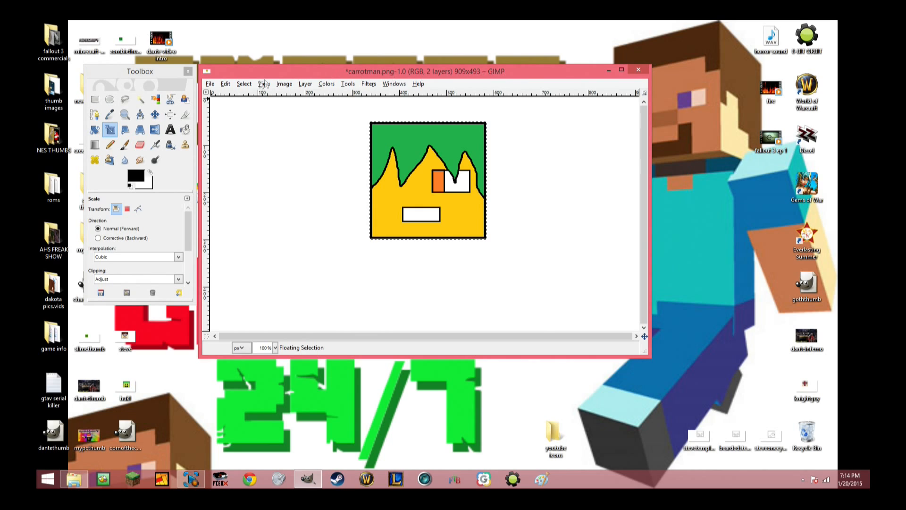
pyautogui.click(225, 84)
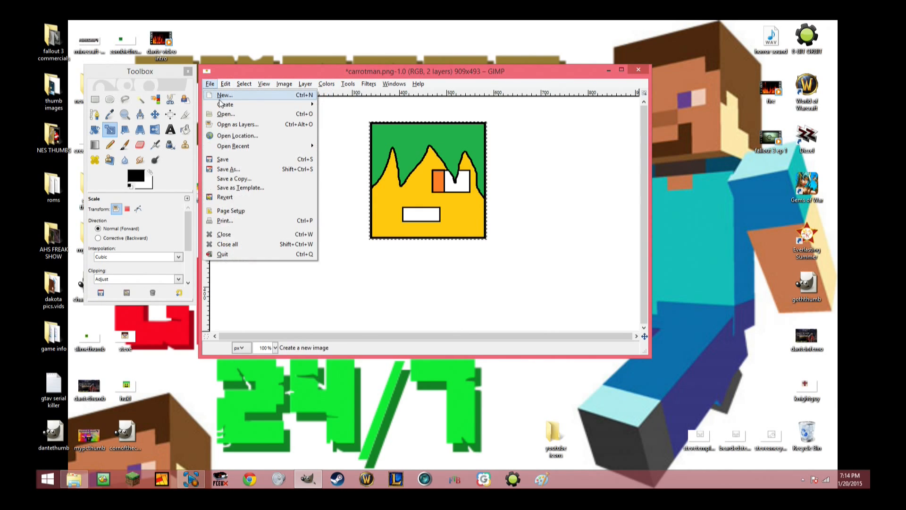
pyautogui.click(226, 95)
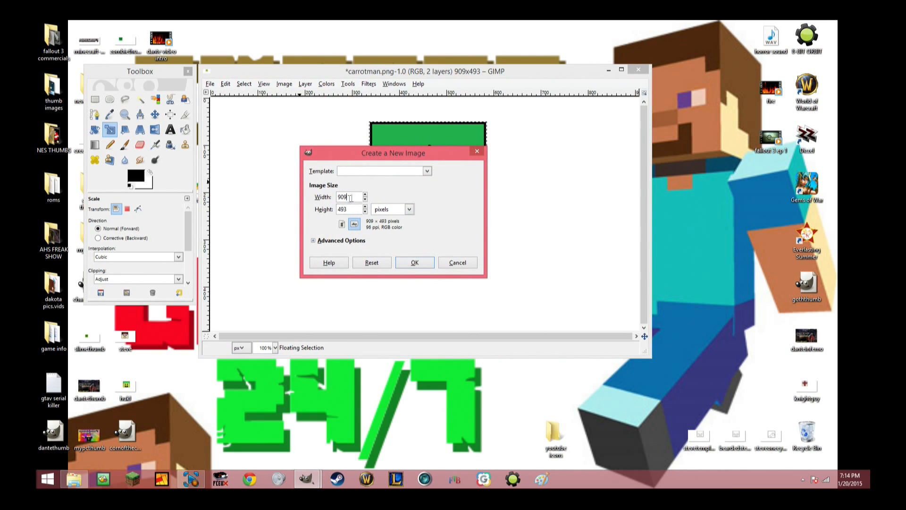
pyautogui.write('250')
pyautogui.press('Tab')
pyautogui.write('25')
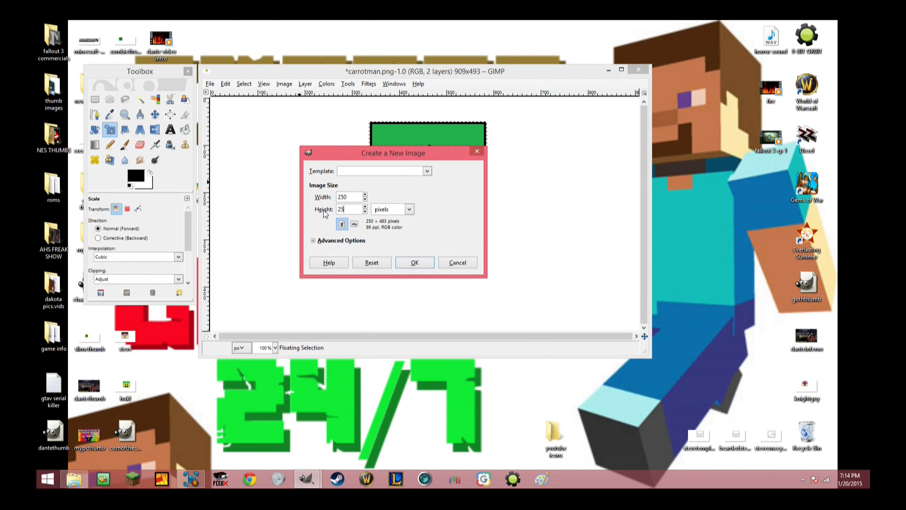
pyautogui.write('0')
pyautogui.click(415, 263)
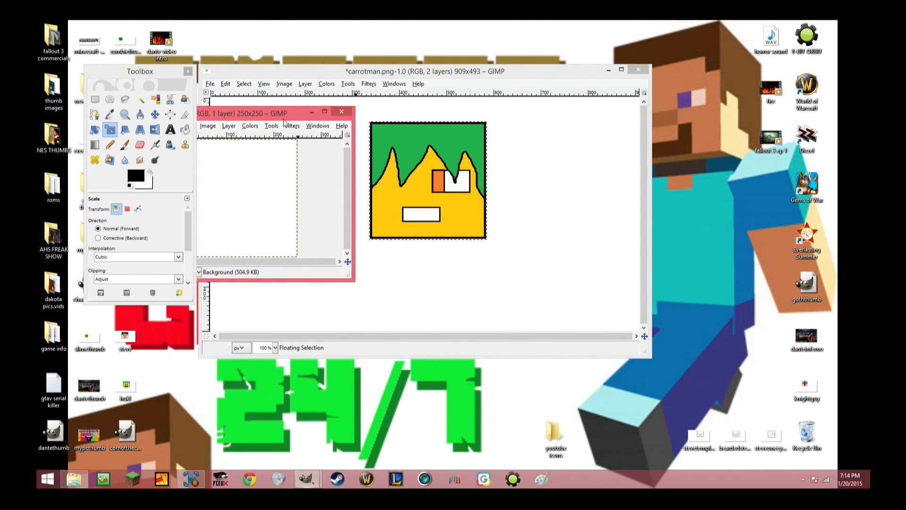
# Move the new image window clear of the toolbox and paste the scaled carrot man head into it.
pyautogui.moveTo(284, 115); pyautogui.dragTo(417, 83)
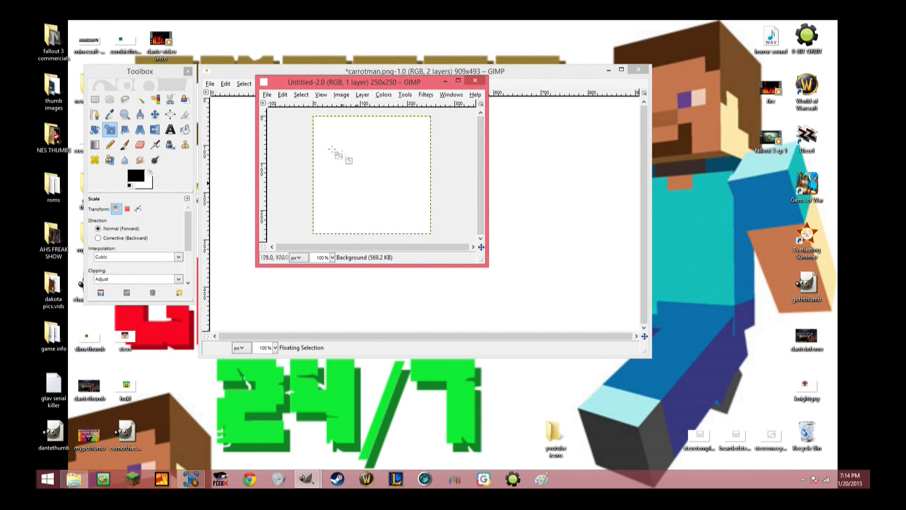
pyautogui.click(283, 95)
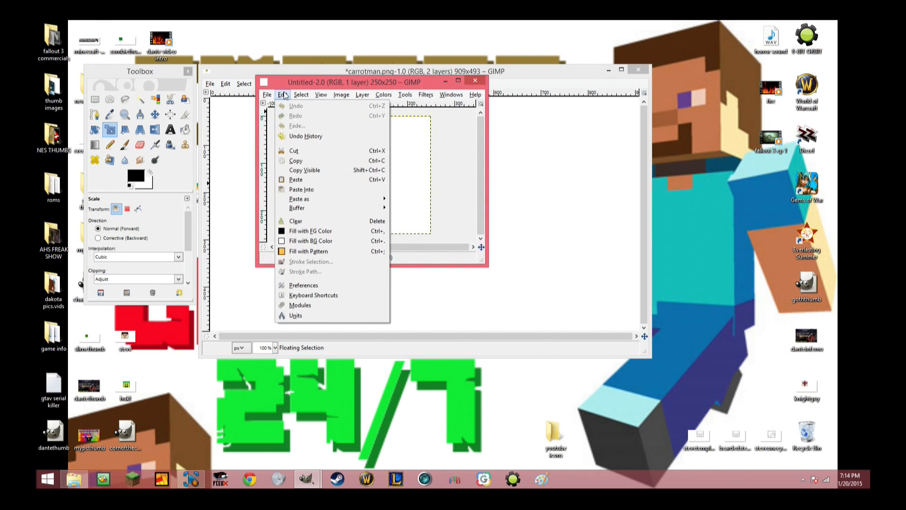
pyautogui.click(298, 180)
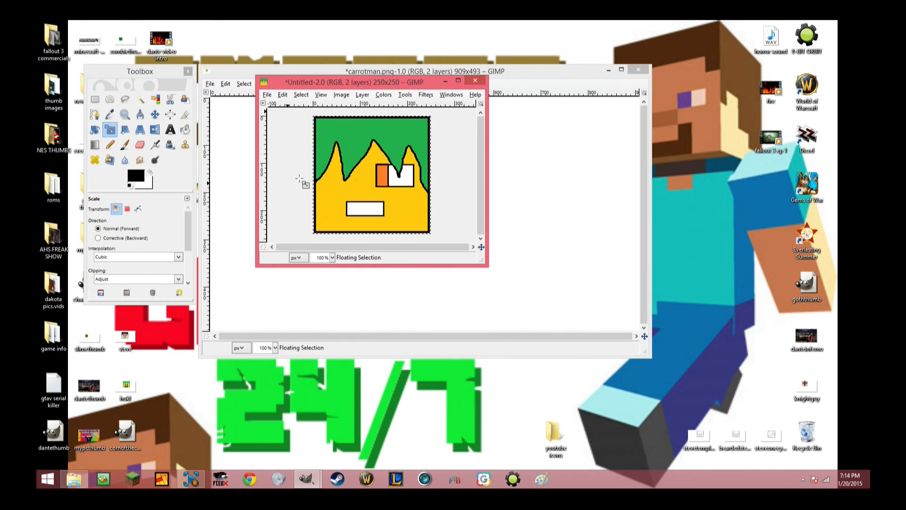
# Save the new image to the Desktop as carrotman.png, replacing the existing file and exporting with merged visible layers and the default PNG options.
pyautogui.click(267, 94)
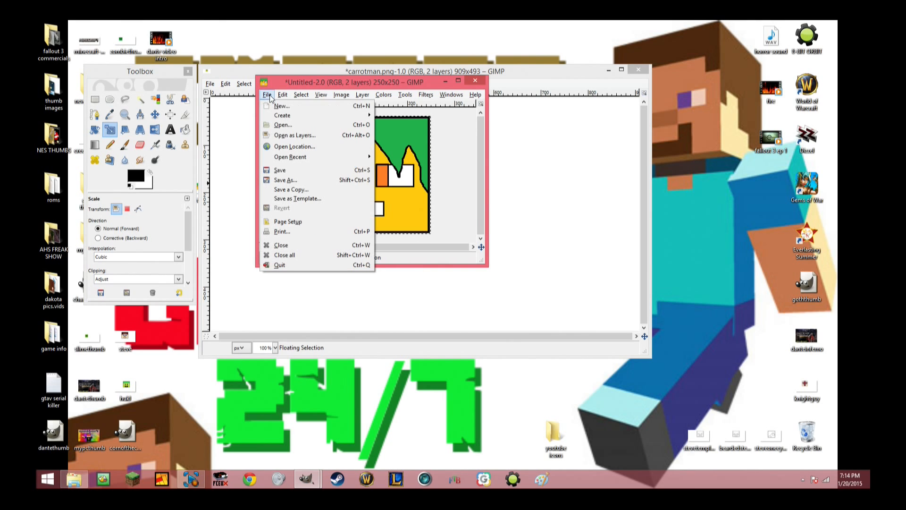
pyautogui.click(291, 179)
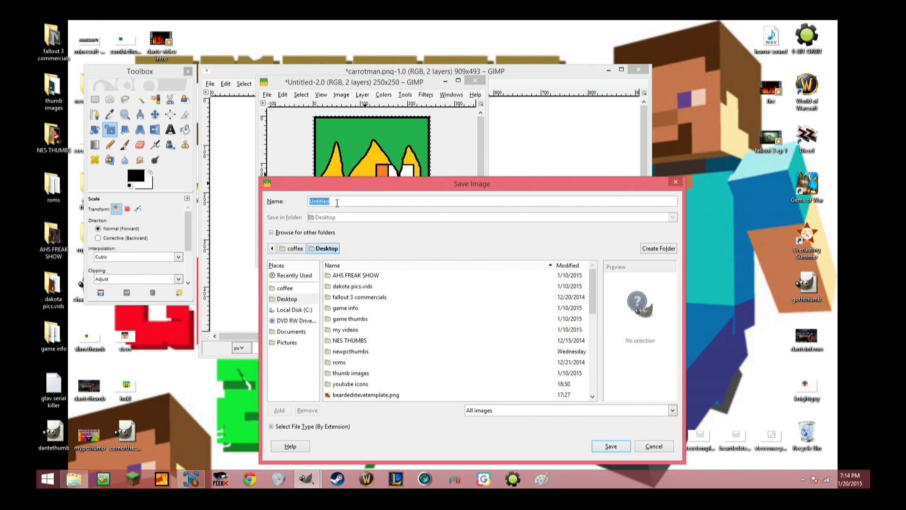
pyautogui.write('cza')
pyautogui.press('BackSpace')
pyautogui.write('arrotman.png')
pyautogui.click(296, 302)
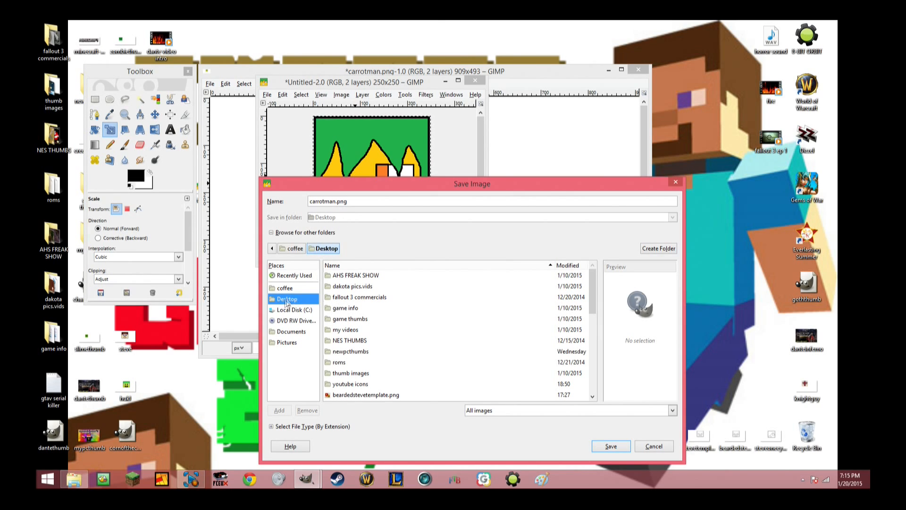
pyautogui.click(610, 447)
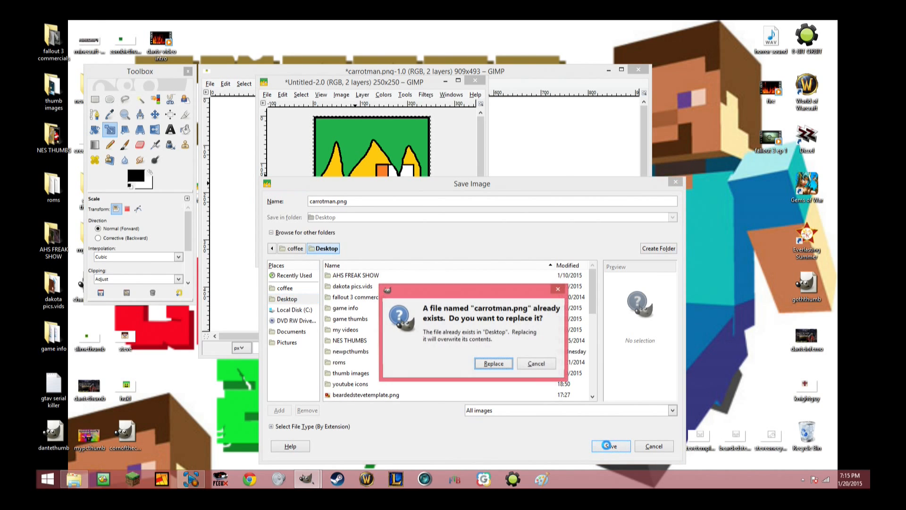
pyautogui.click(494, 363)
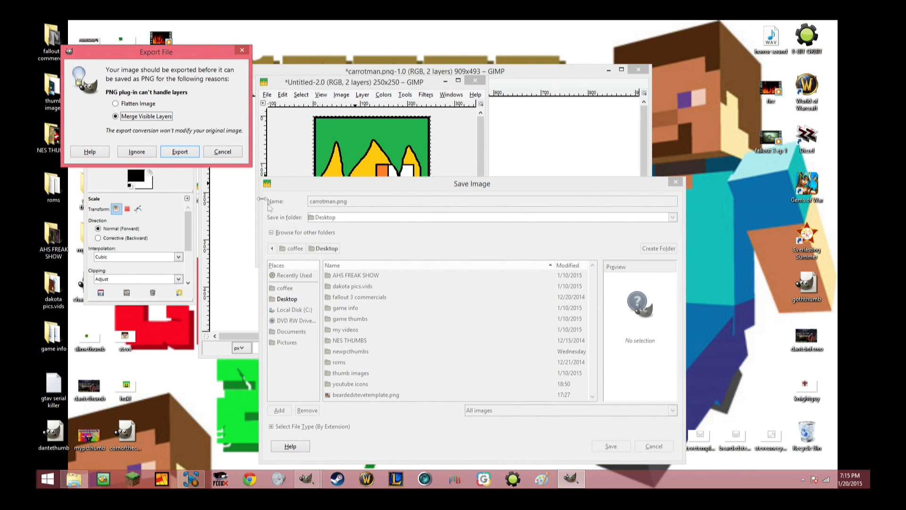
pyautogui.click(188, 150)
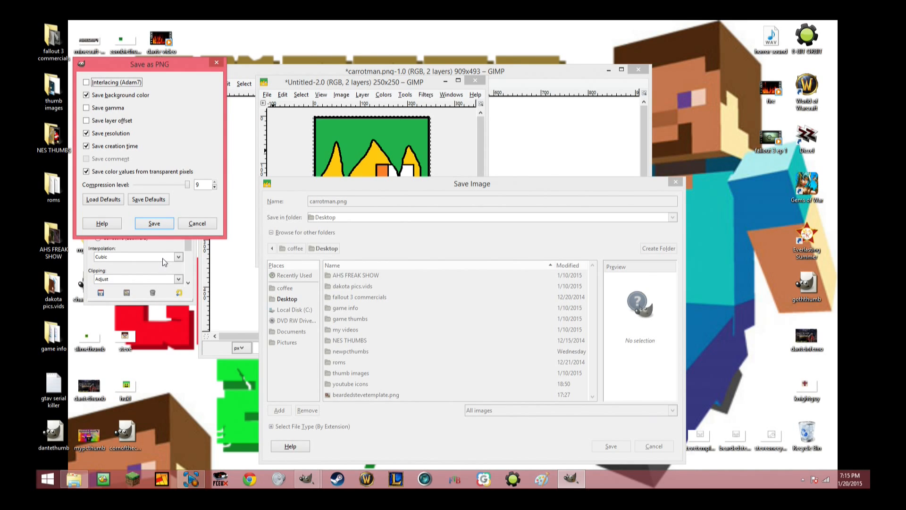
pyautogui.click(158, 227)
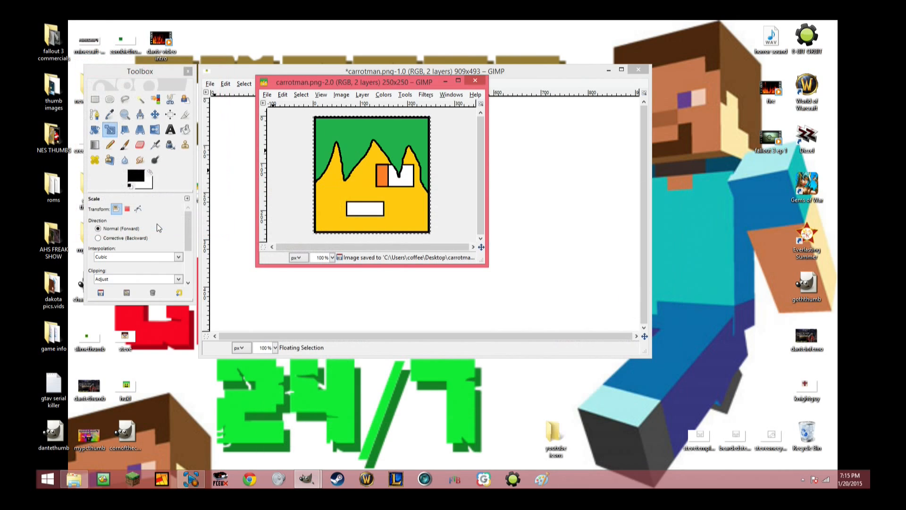
# Close both image windows, discarding the changes to the original drawing, and quit GIMP.
pyautogui.click(474, 80)
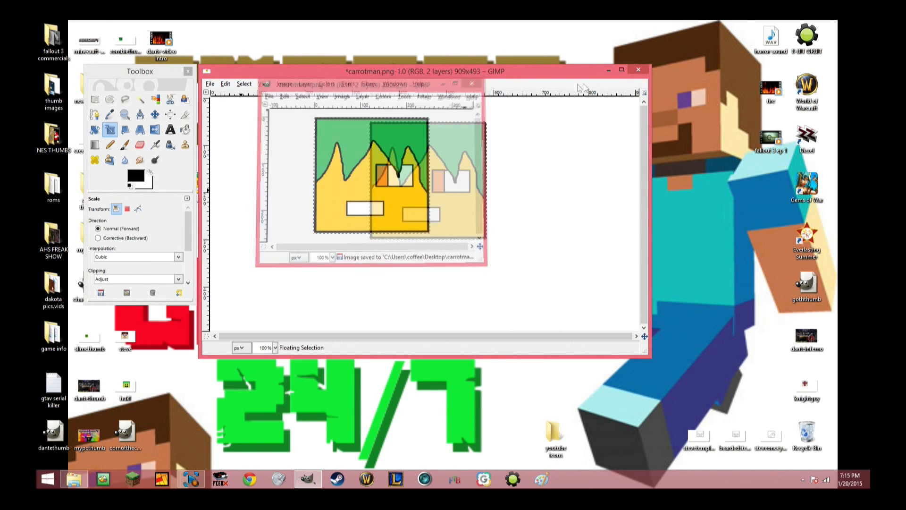
pyautogui.click(638, 71)
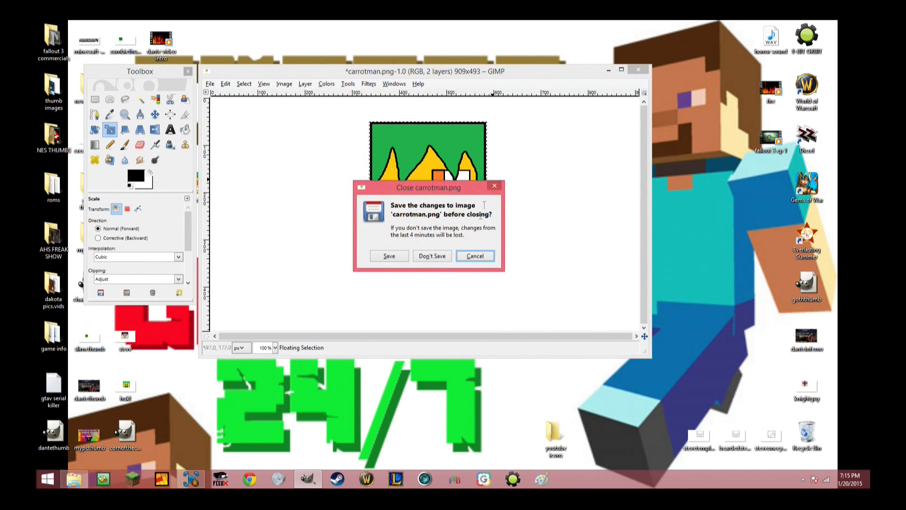
pyautogui.click(431, 256)
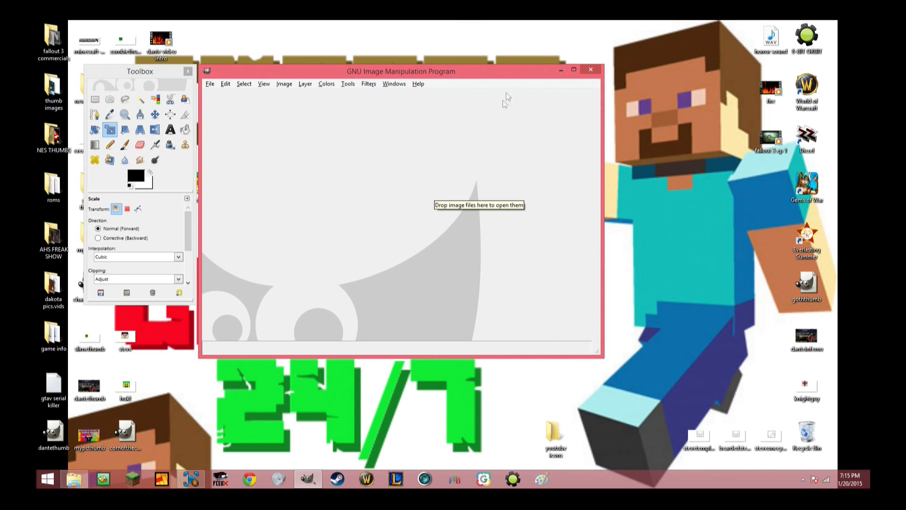
pyautogui.click(589, 70)
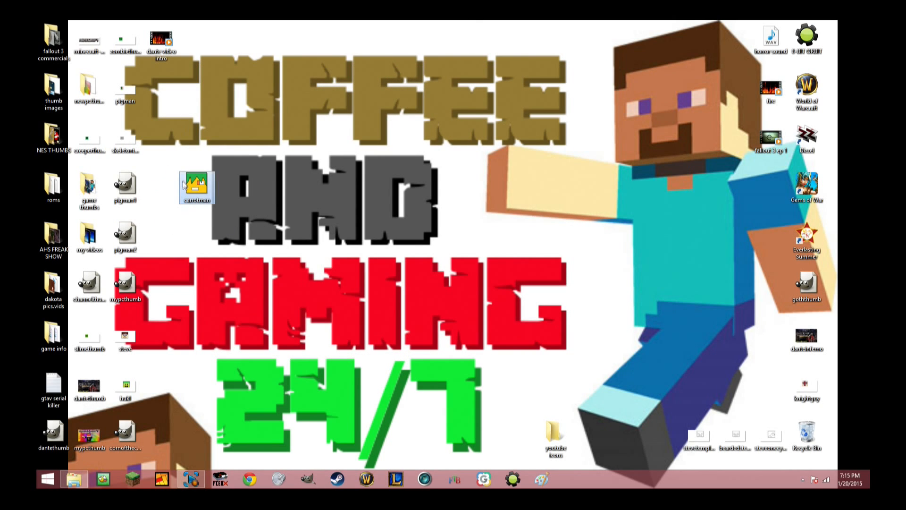
# Move the carrotman file from the desktop into the youtube icons folder and check the folder's contents.
pyautogui.moveTo(186, 185); pyautogui.dragTo(362, 41)
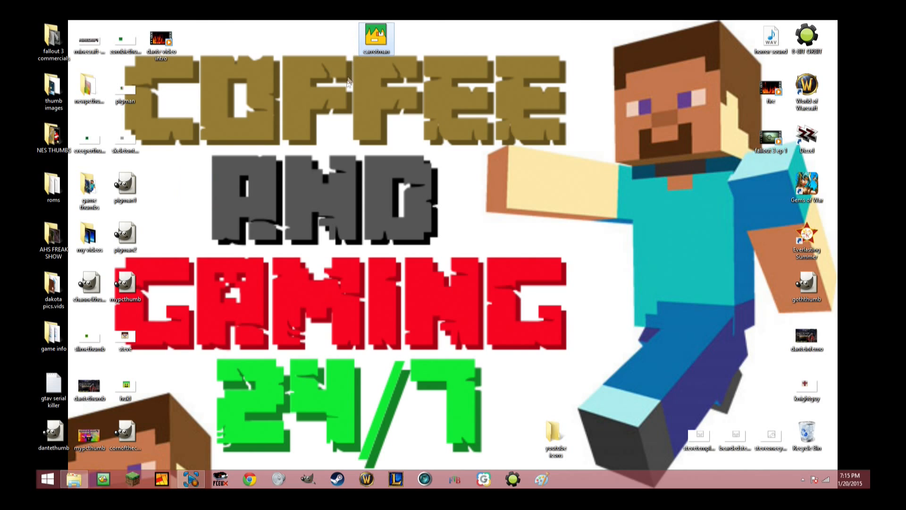
pyautogui.moveTo(555, 432); pyautogui.dragTo(411, 186)
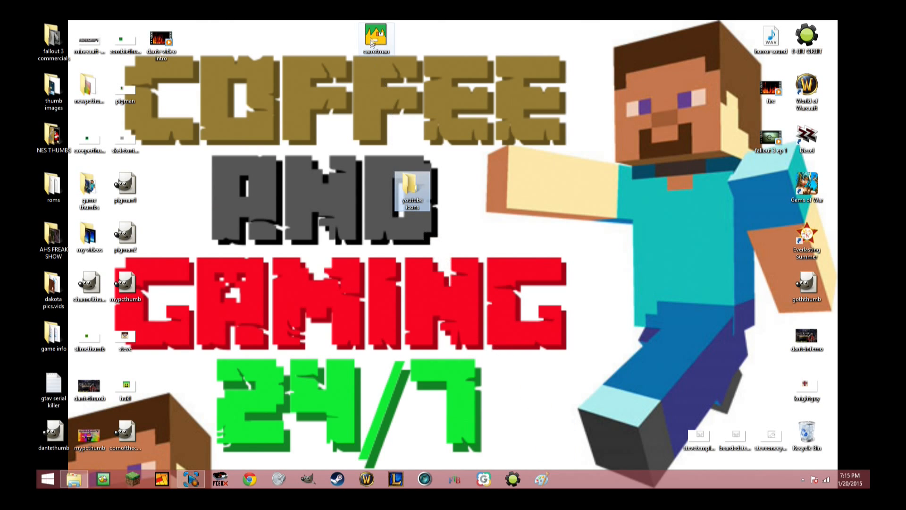
pyautogui.doubleClick(412, 186)
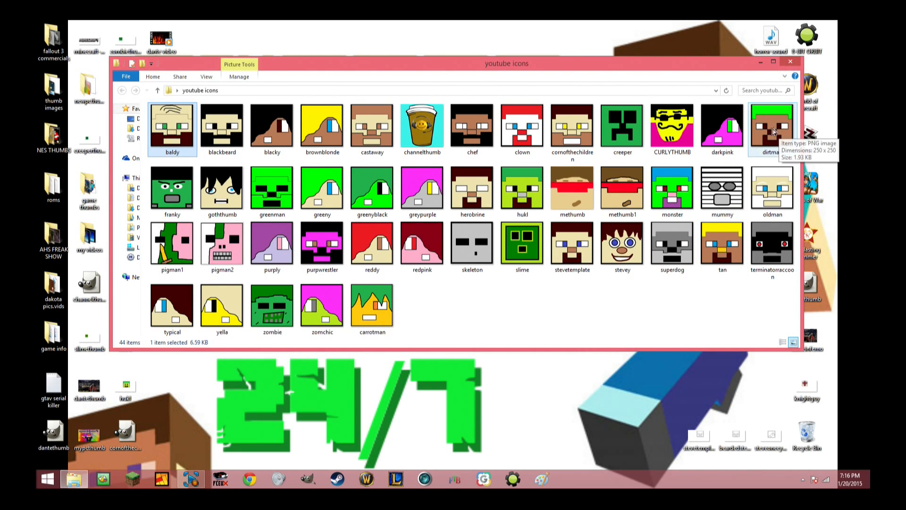
pyautogui.click(792, 62)
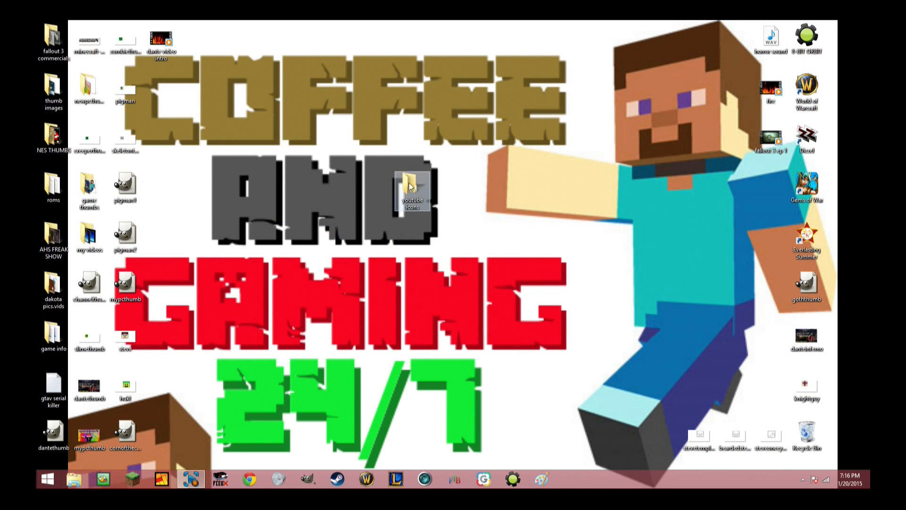
# Place the youtube icons folder beside the knightguy file on the desktop, and check the carrotman icon inside it.
pyautogui.moveTo(409, 183); pyautogui.dragTo(769, 383)
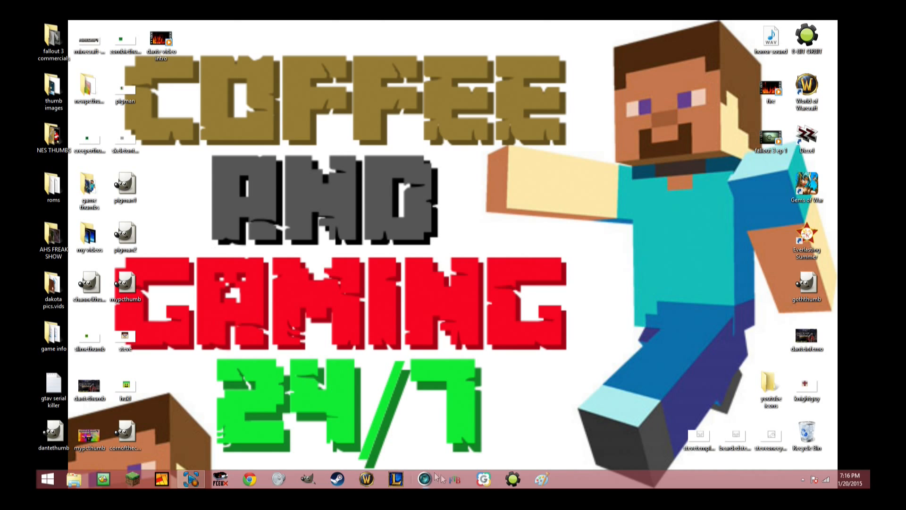
pyautogui.doubleClick(770, 385)
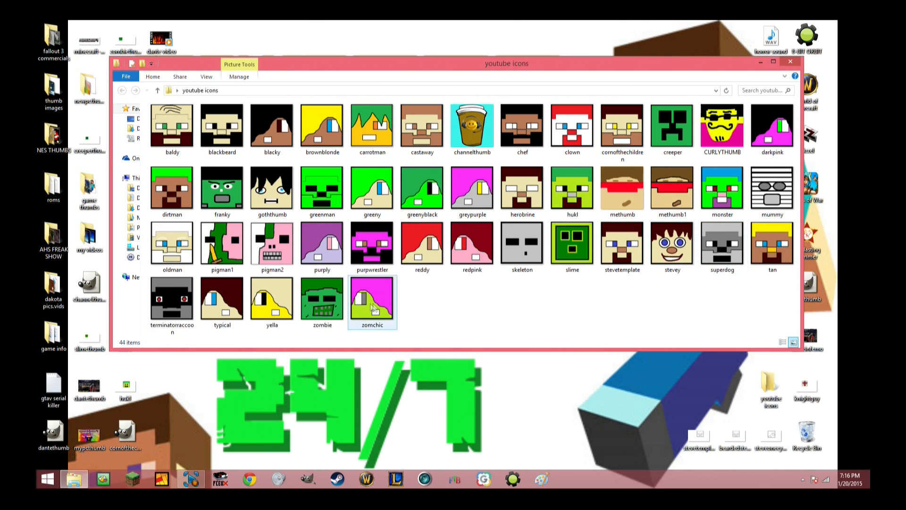
pyautogui.click(368, 130)
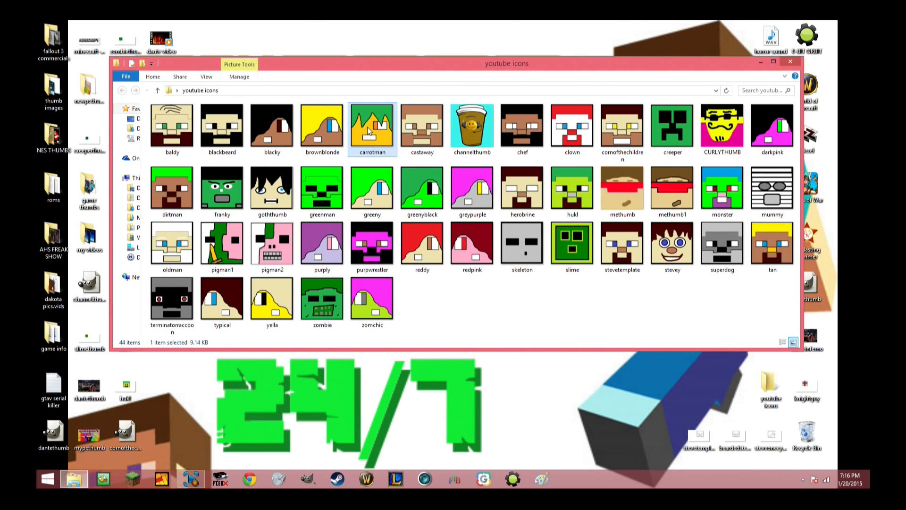
pyautogui.click(791, 64)
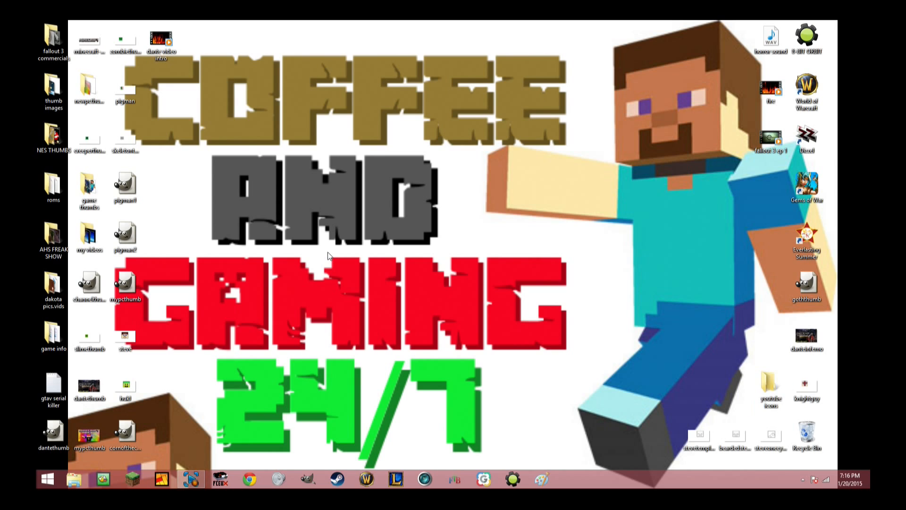